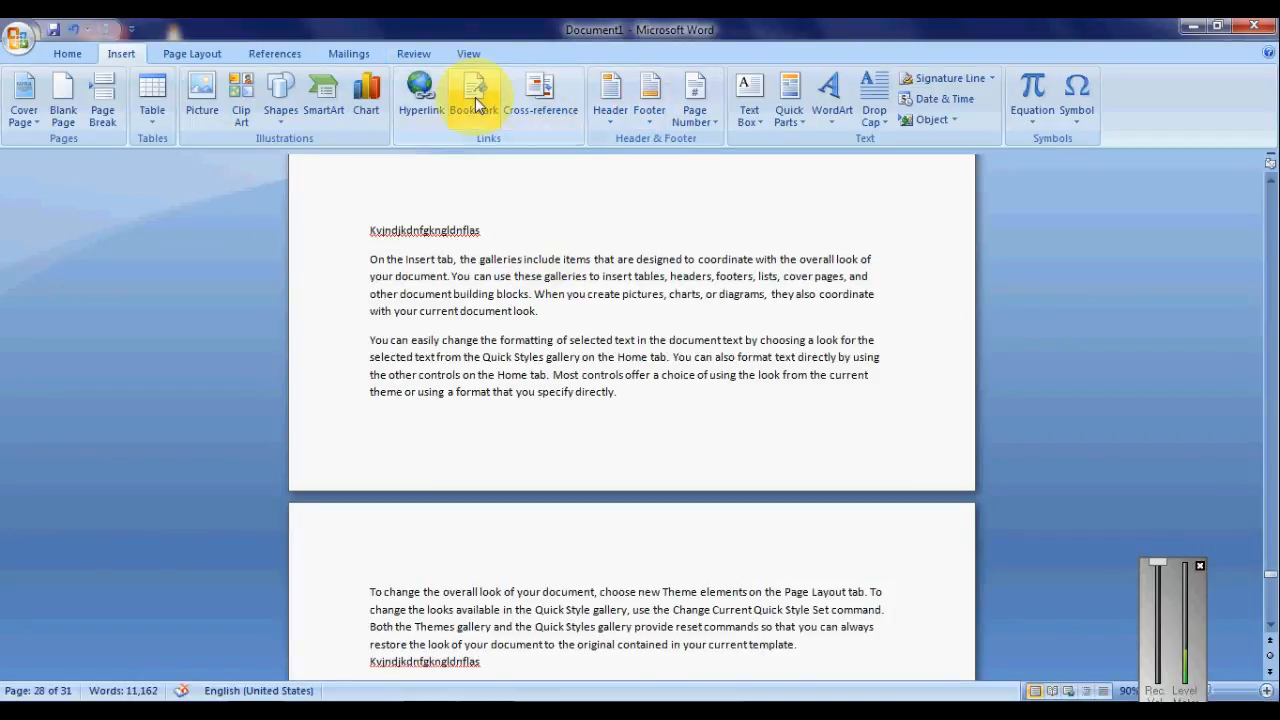
# Browse the last pages of the document and return to its beginning
pyautogui.scroll(-8, 500, 345)
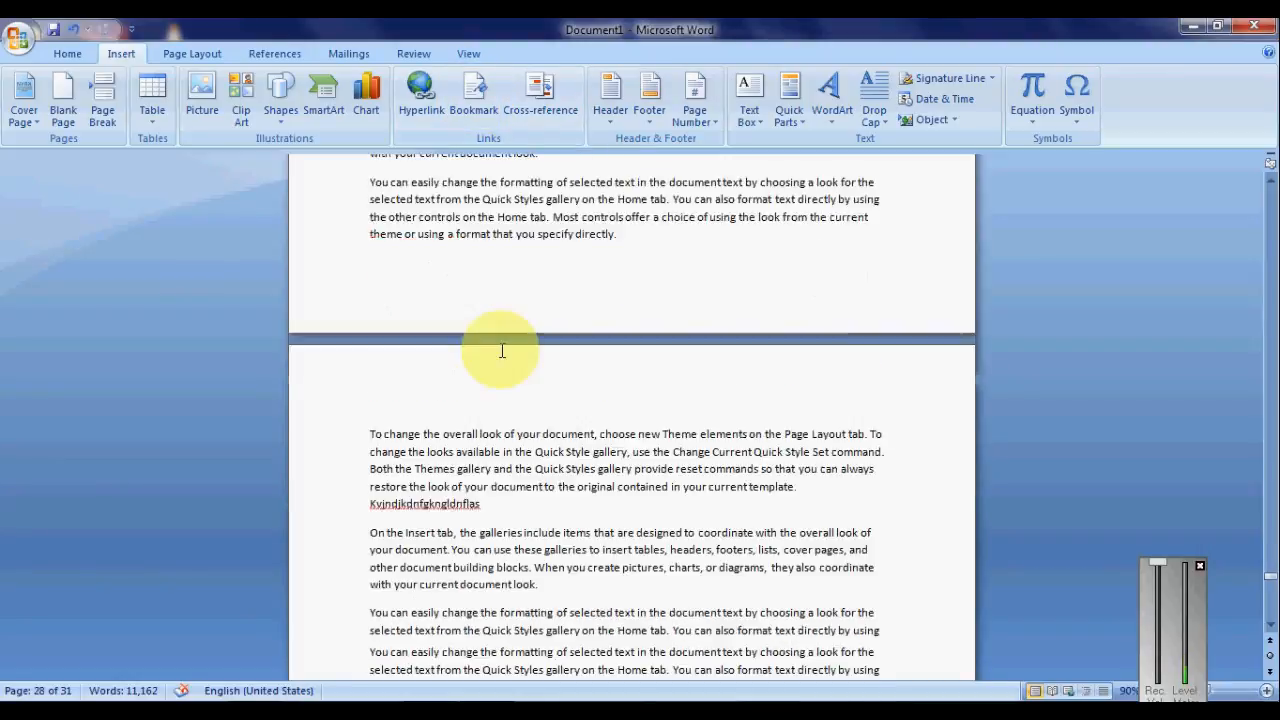
pyautogui.hotkey('ctrl', 'Return')
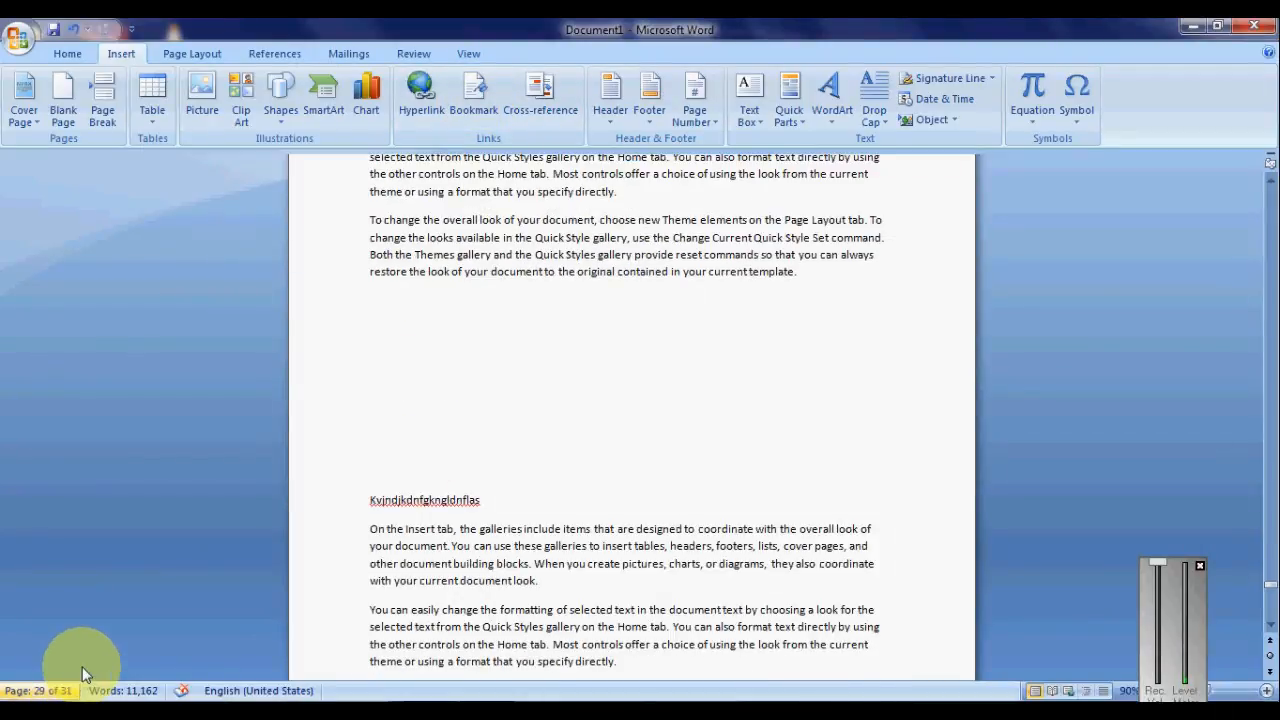
pyautogui.scroll(-5, 409, 320)
pyautogui.press('BackSpace')
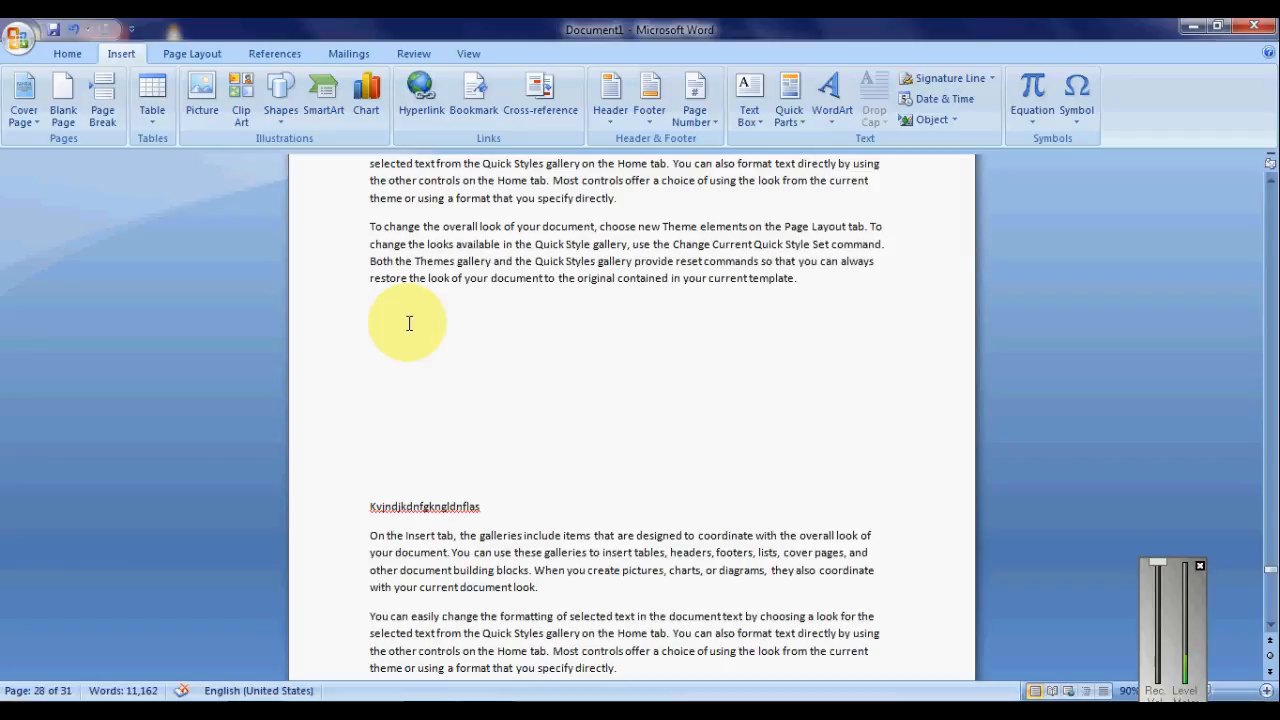
pyautogui.hotkey('ctrl', 'Home')
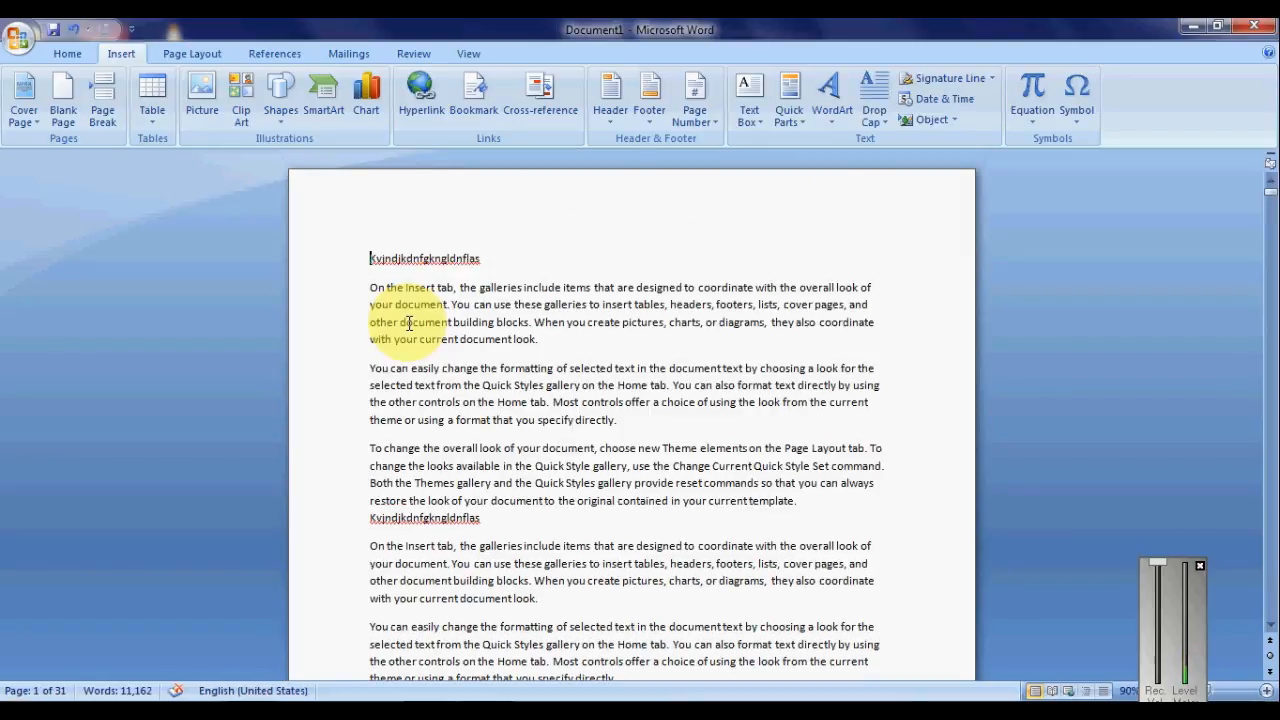
pyautogui.click(470, 93)
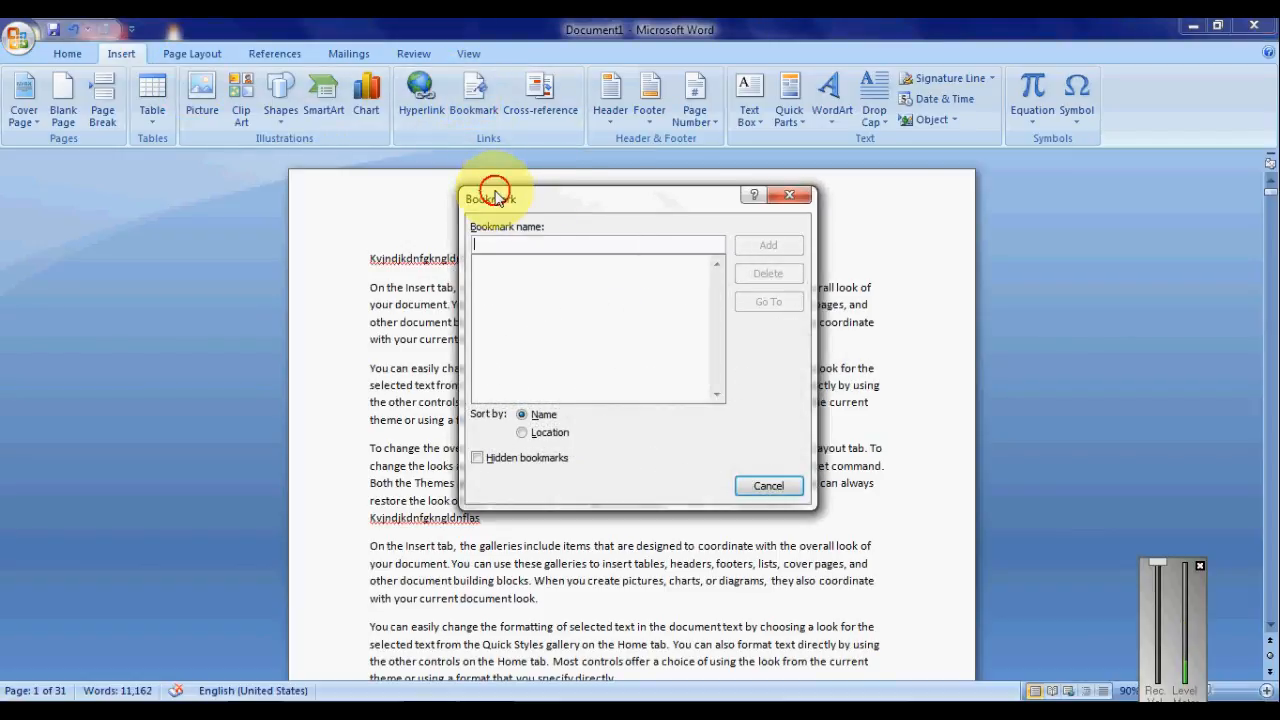
pyautogui.moveTo(491, 194); pyautogui.dragTo(698, 127)
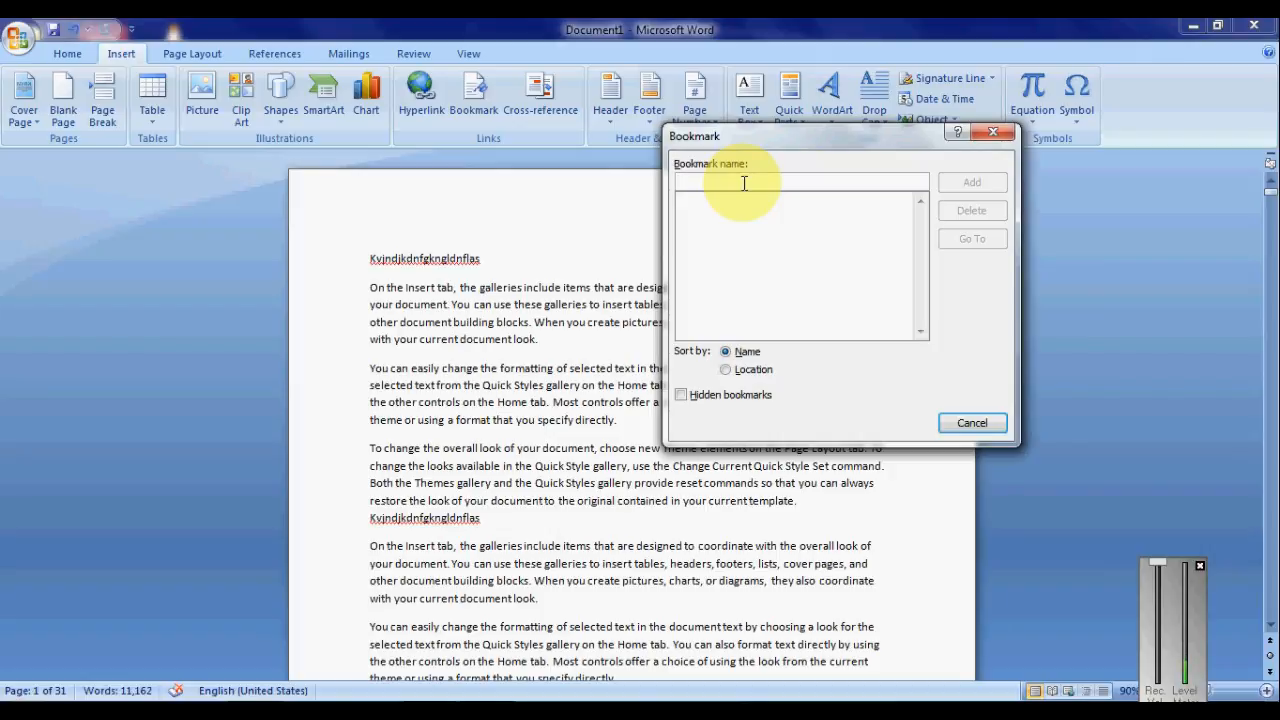
pyautogui.click(992, 132)
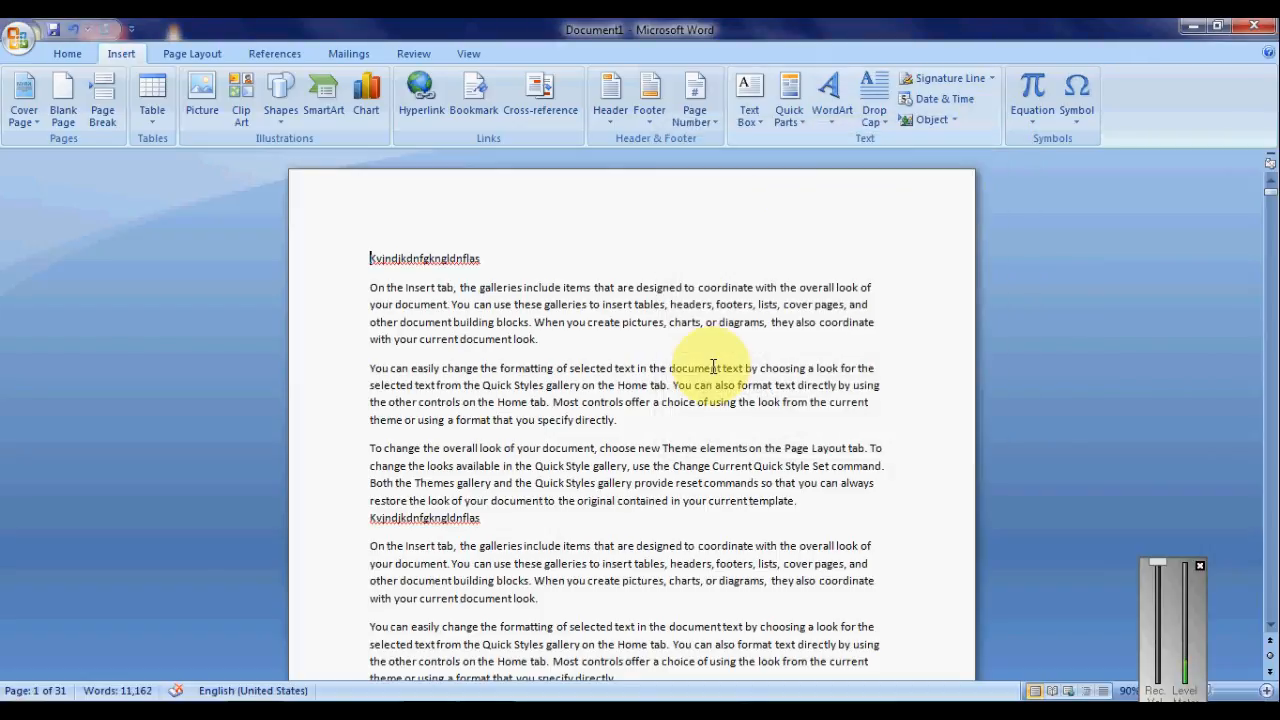
# Add a bookmark named Themes to the word "Themes" in the third full paragraph on page 1
pyautogui.scroll(-1, 641, 422)
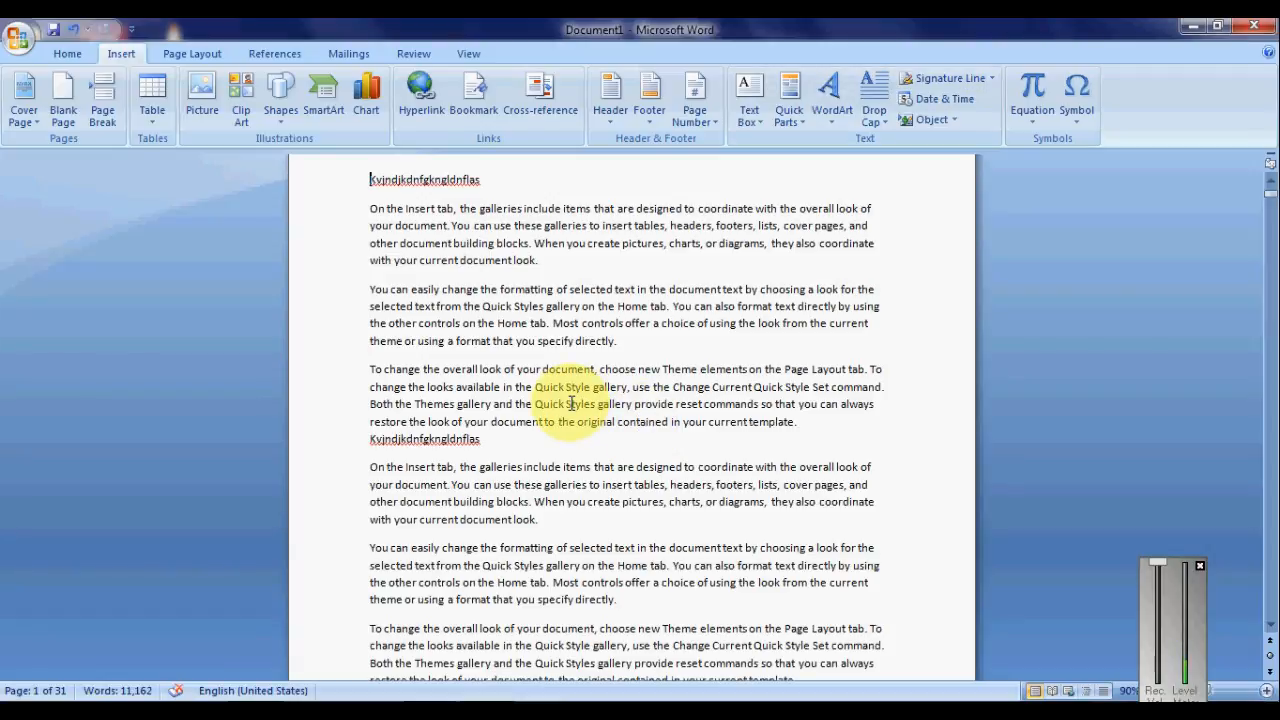
pyautogui.click(434, 404)
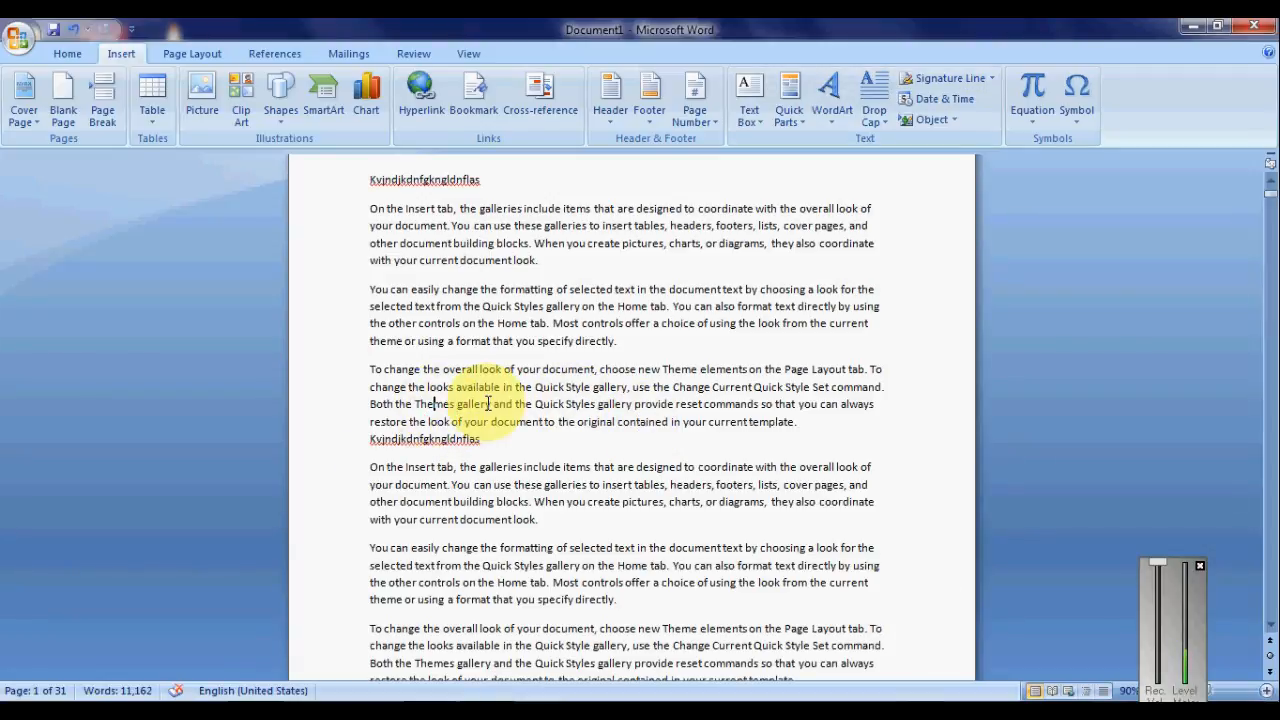
pyautogui.doubleClick(435, 404)
pyautogui.hotkey('ctrl', 'c')
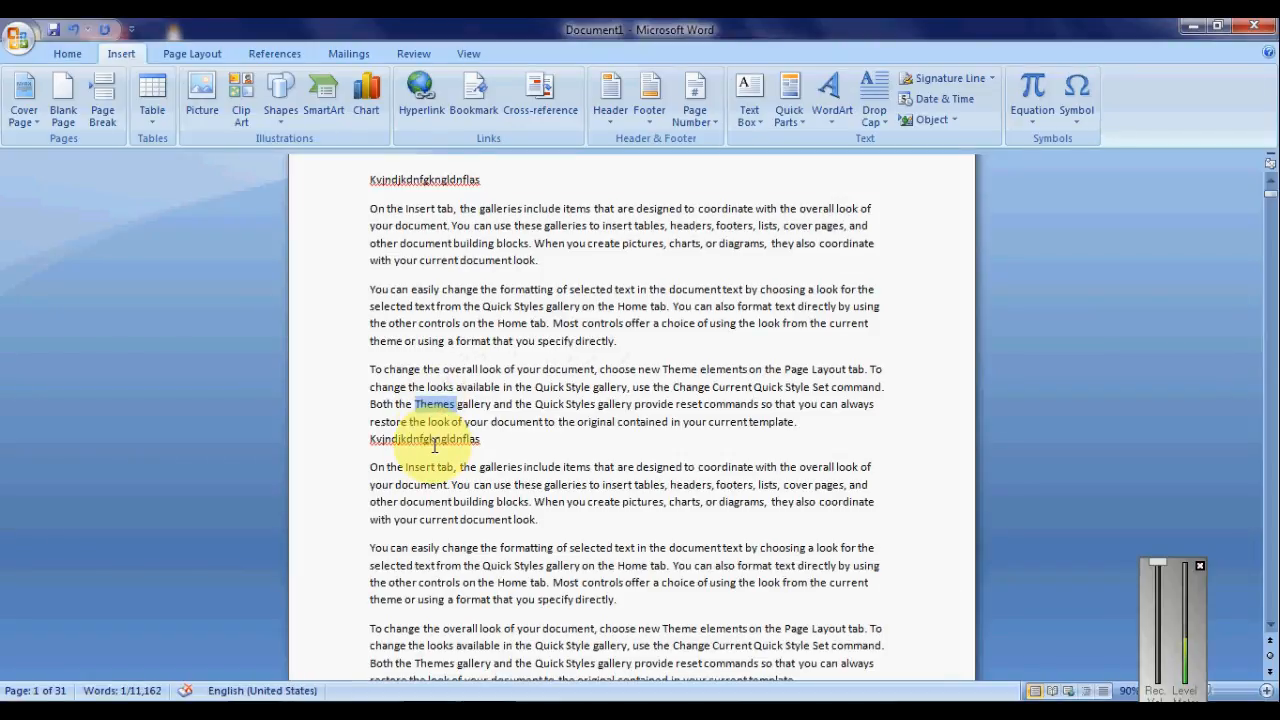
pyautogui.click(472, 95)
pyautogui.rightClick(695, 180)
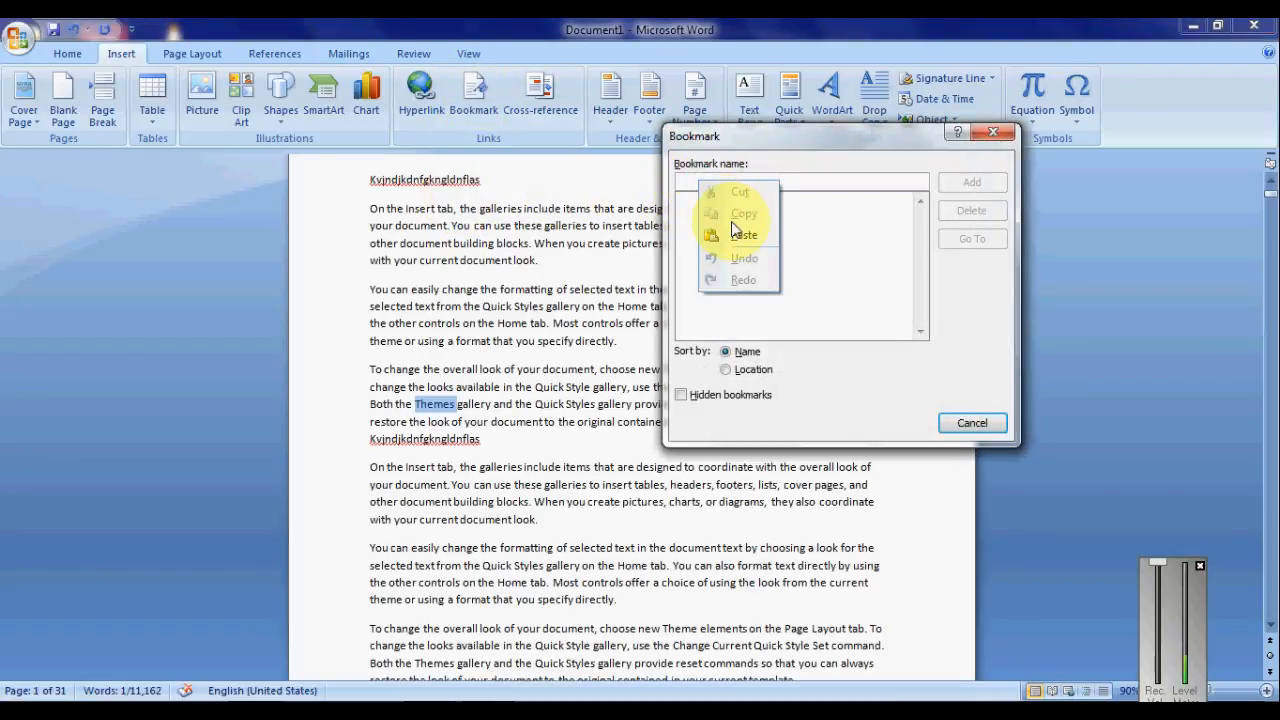
pyautogui.click(737, 235)
pyautogui.click(990, 185)
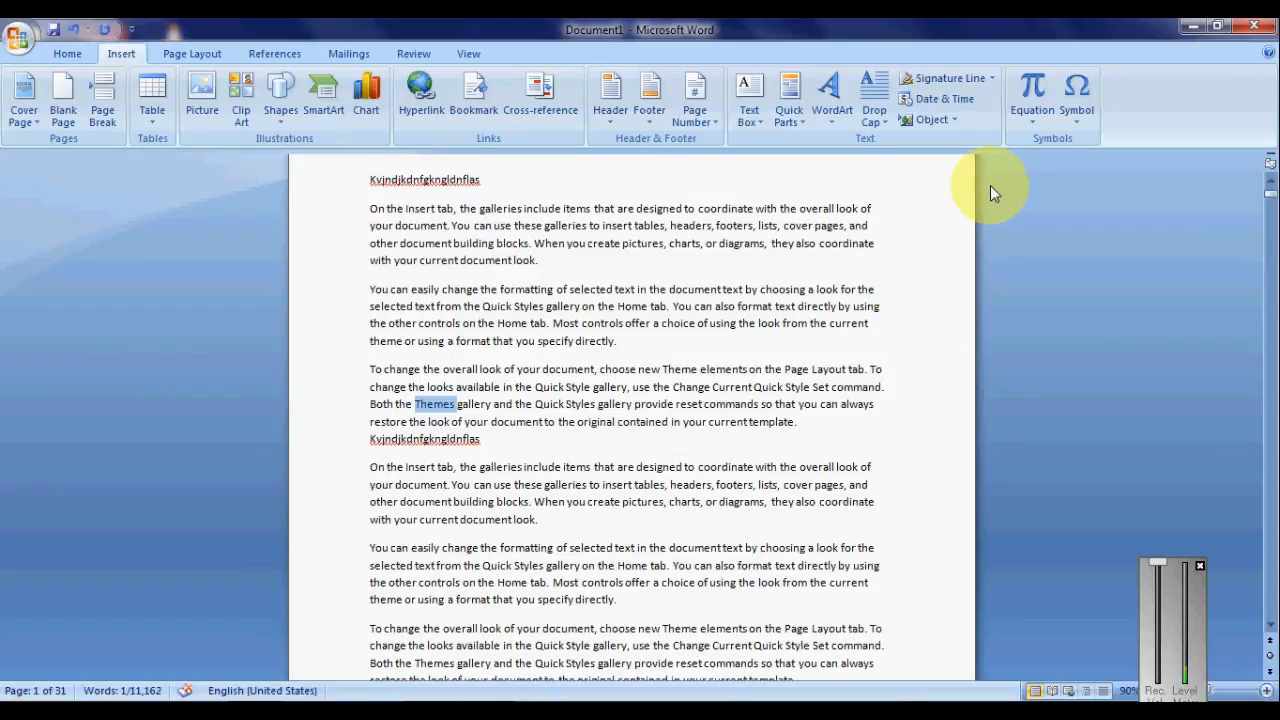
# Add a bookmark named provide to the word "provide" in the first paragraph on page 3
pyautogui.scroll(-5, 793, 364)
pyautogui.scroll(-8, 793, 364)
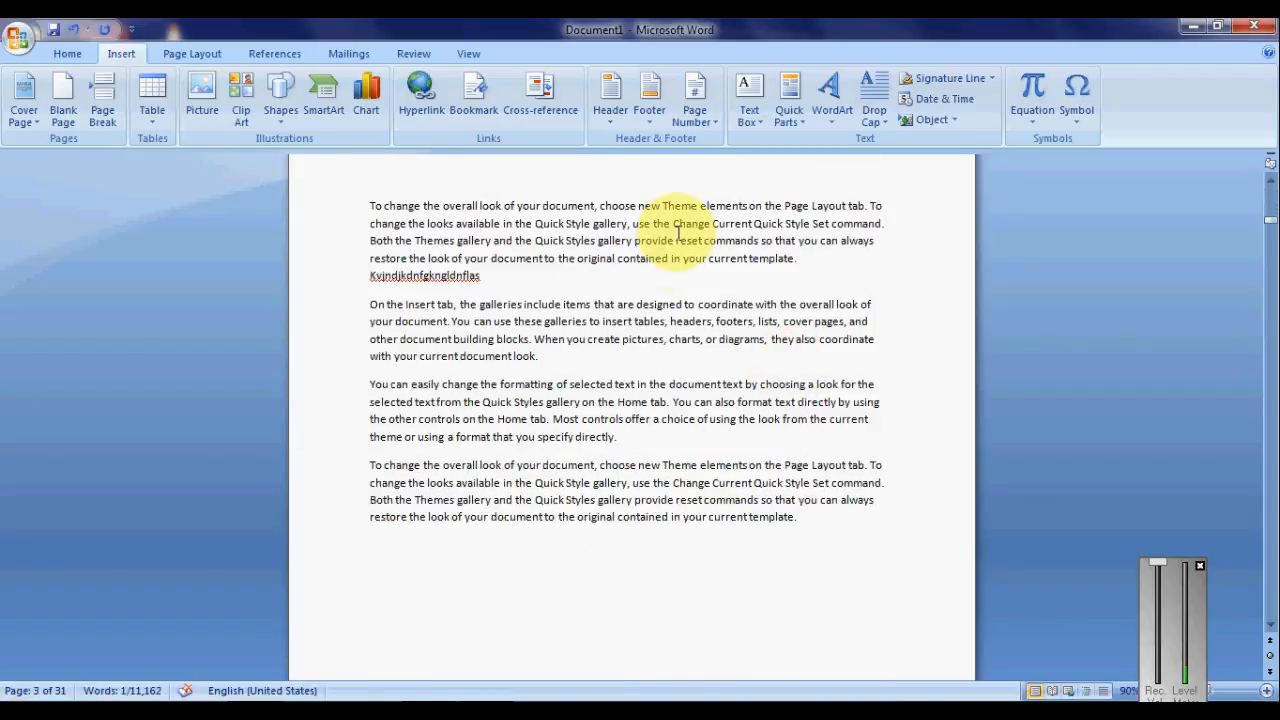
pyautogui.doubleClick(650, 244)
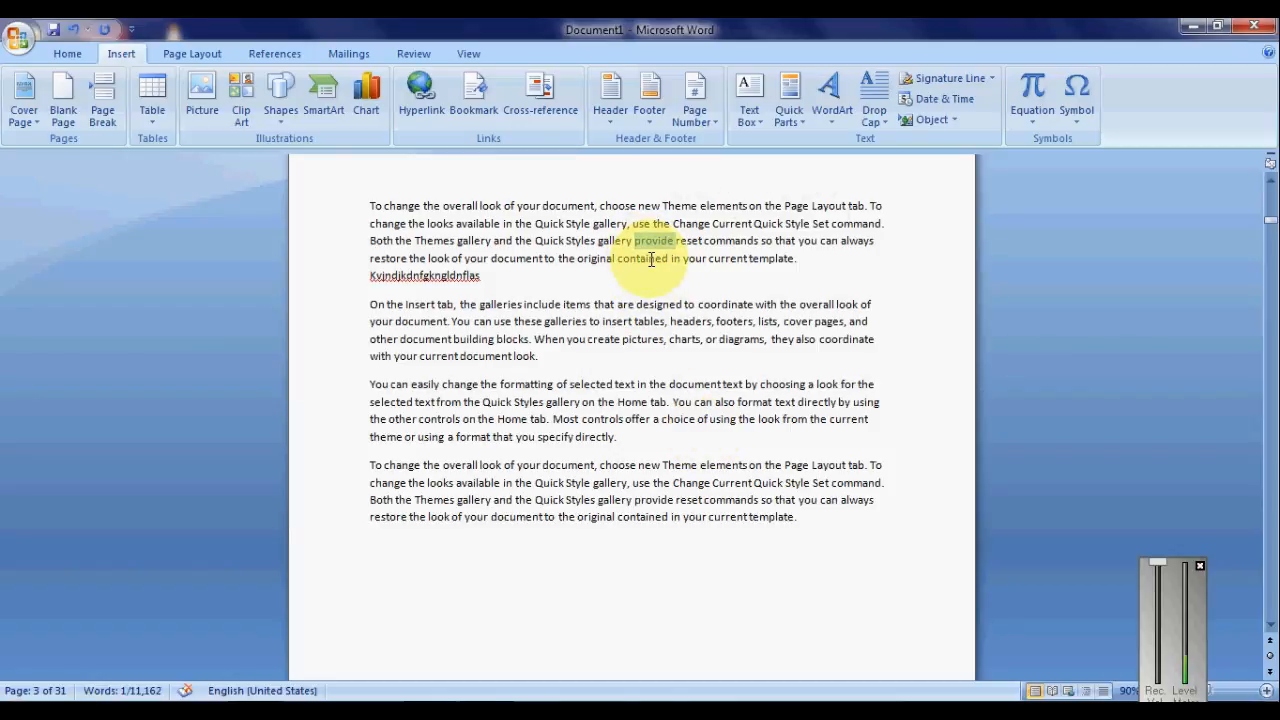
pyautogui.click(472, 94)
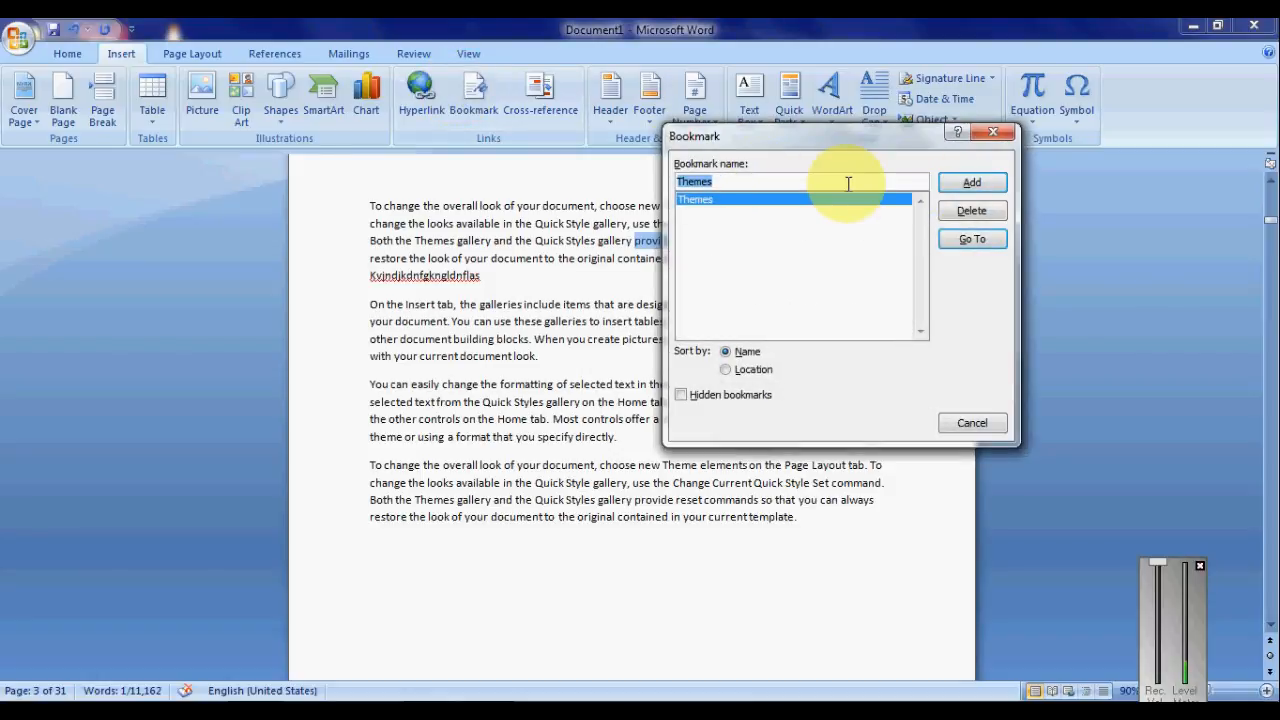
pyautogui.write('provide')
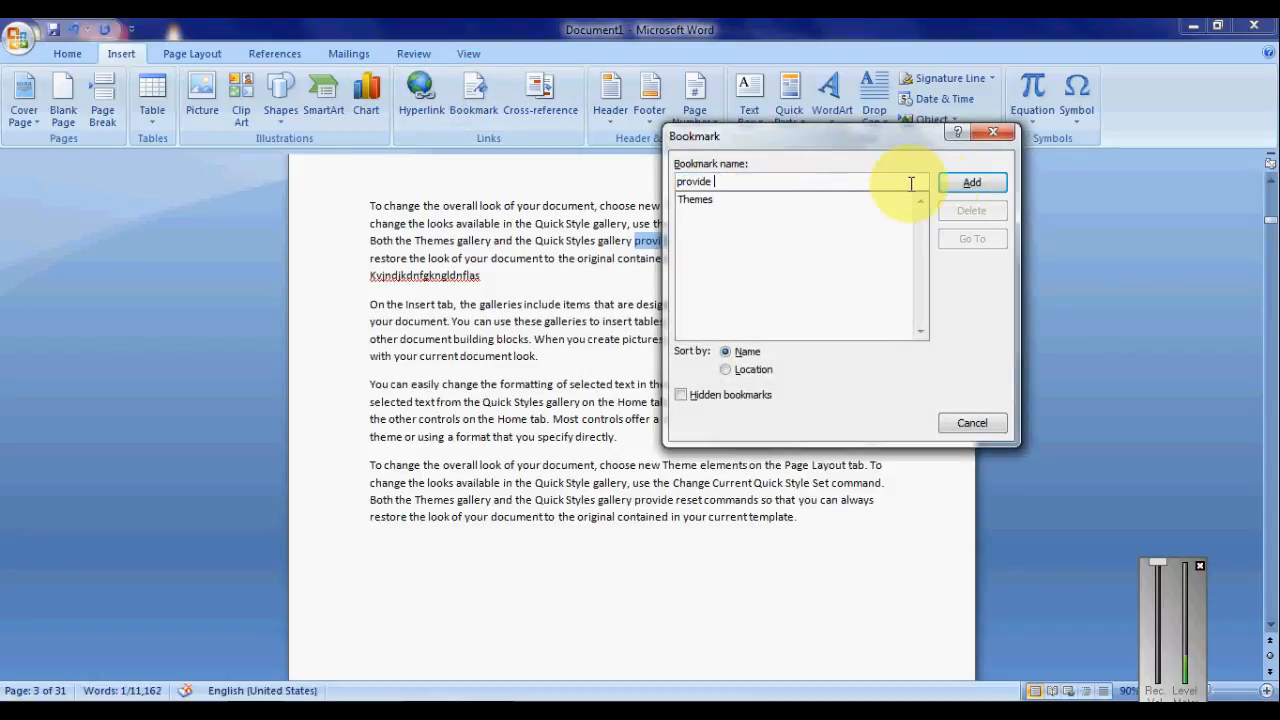
pyautogui.click(966, 188)
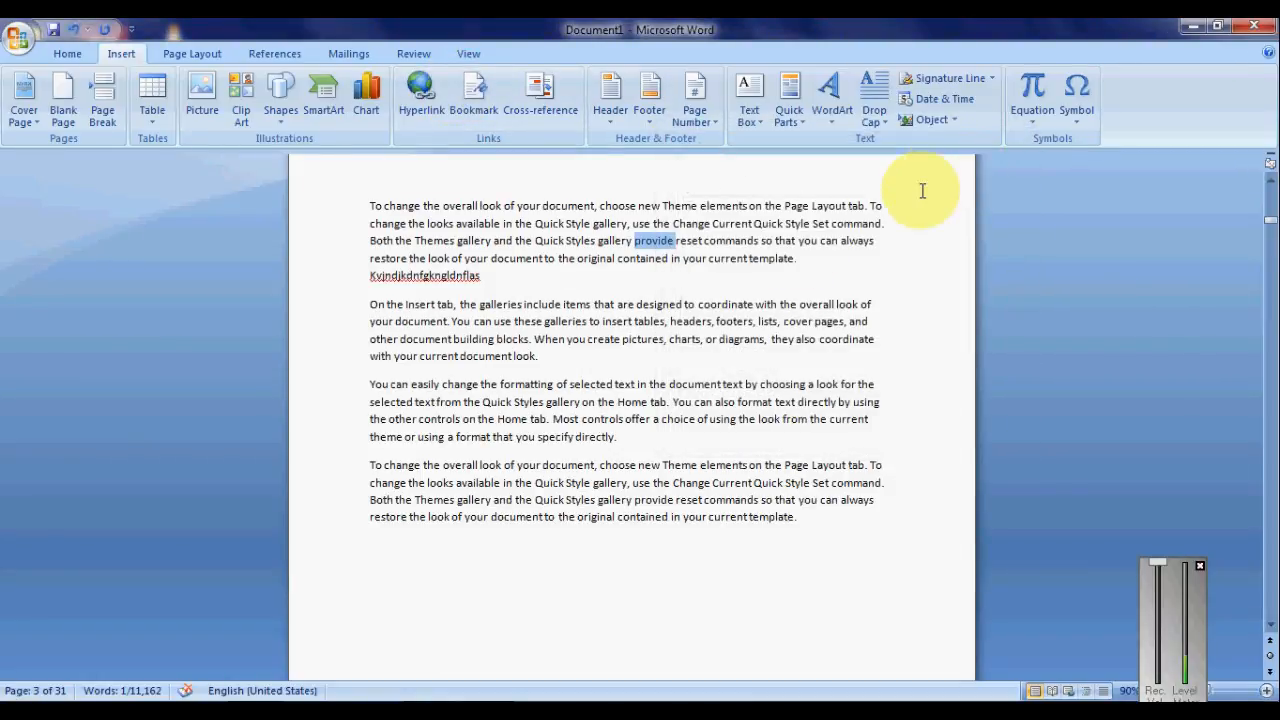
# Bookmark the line "Kvjndjkdnfgkngldnflas" on page 4, using the line's own text as the bookmark name
pyautogui.scroll(-14, 693, 351)
pyautogui.scroll(-8, 693, 351)
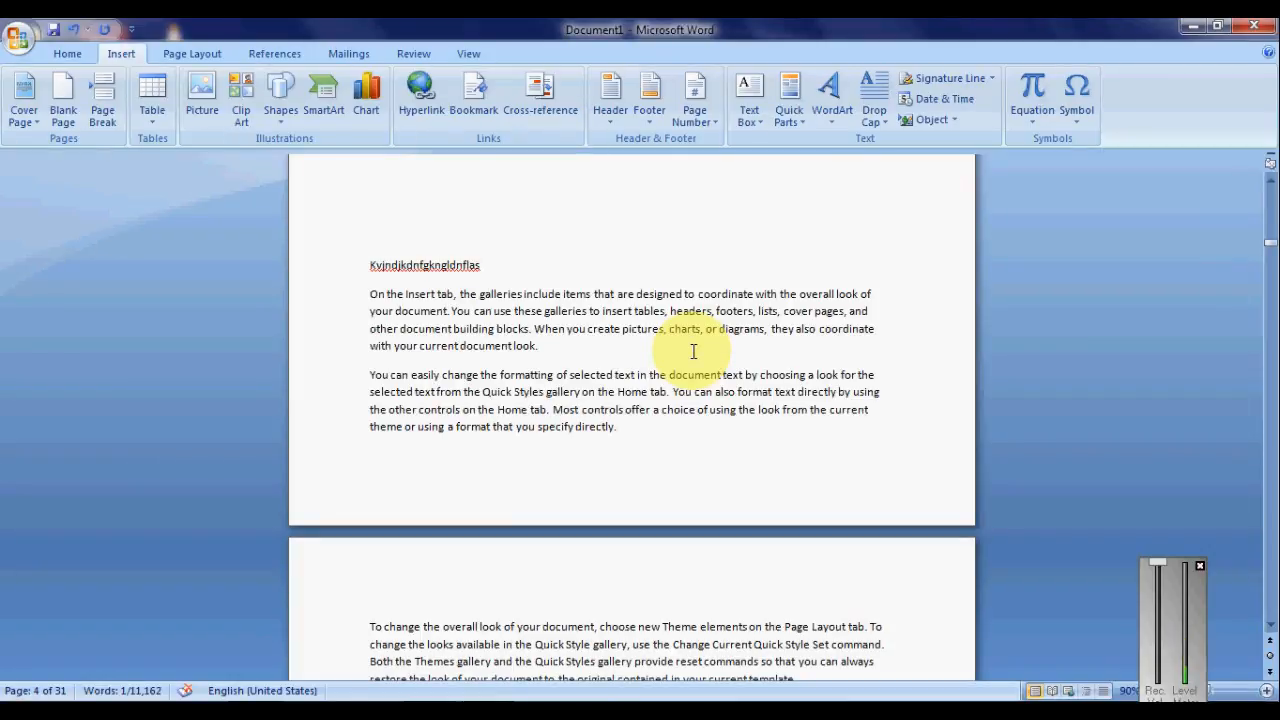
pyautogui.tripleClick(428, 262)
pyautogui.hotkey('ctrl', 'c')
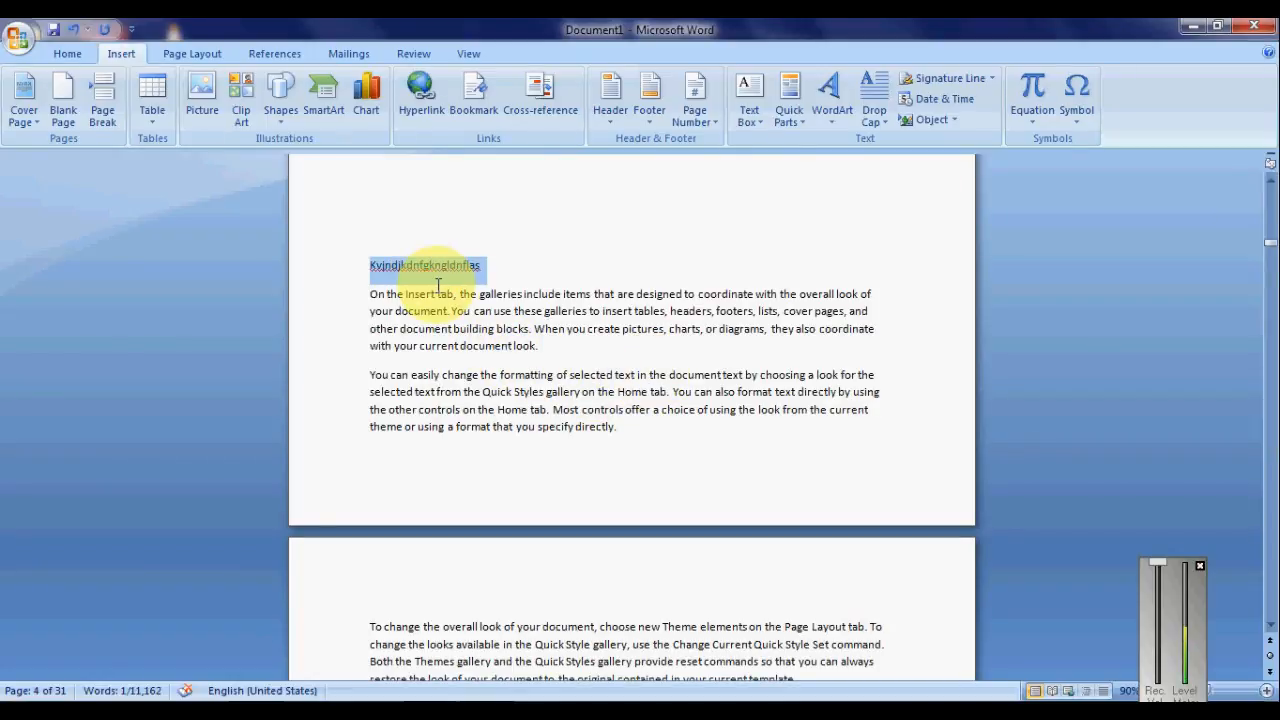
pyautogui.hotkey('ctrl', 'f')
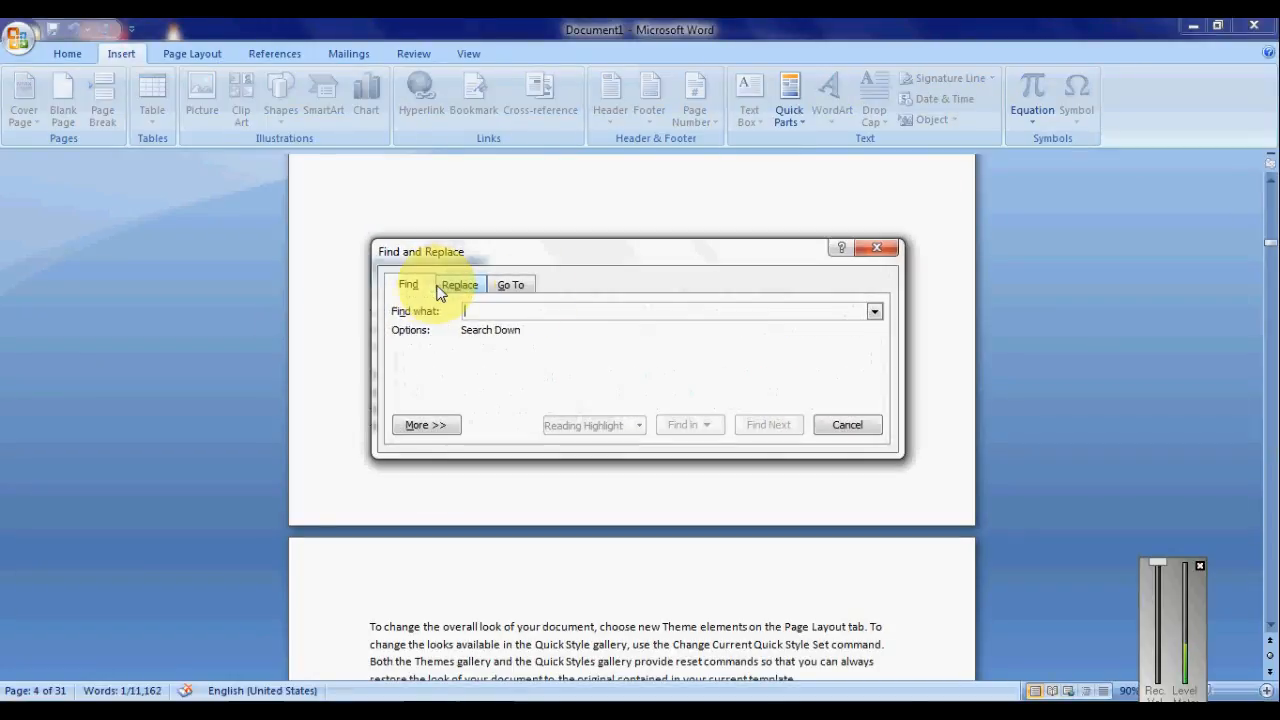
pyautogui.click(875, 252)
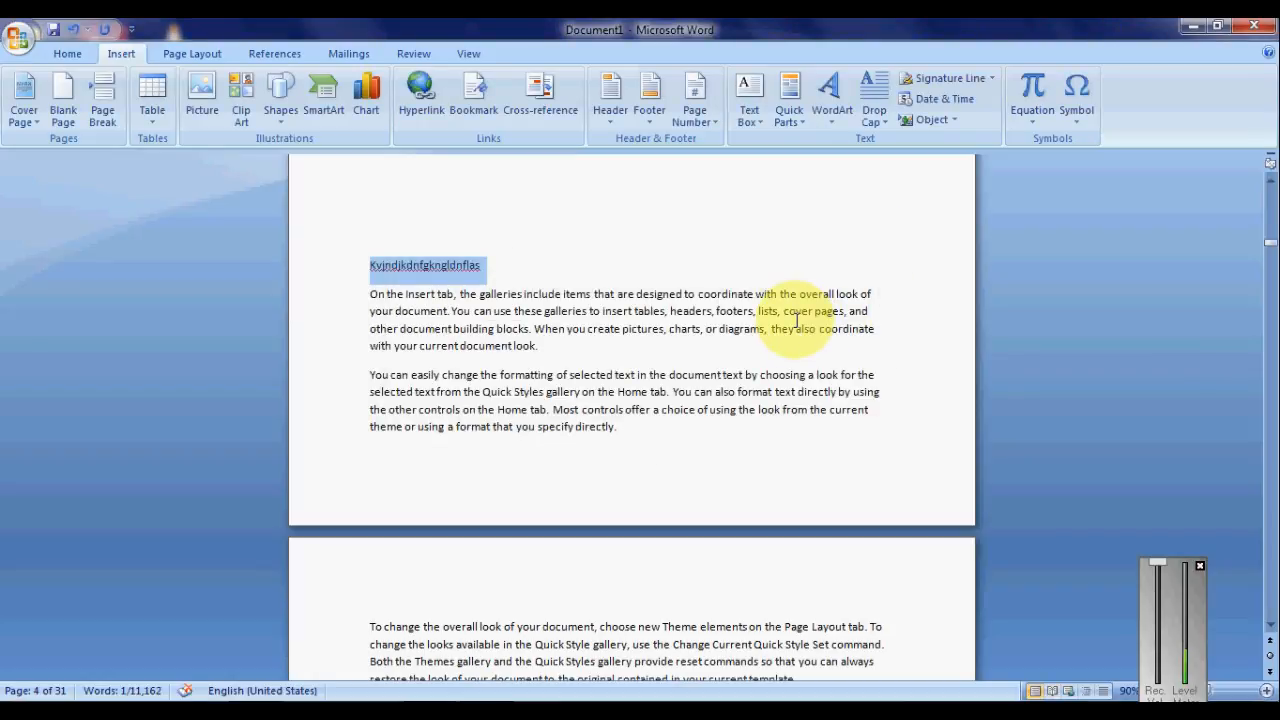
pyautogui.click(476, 95)
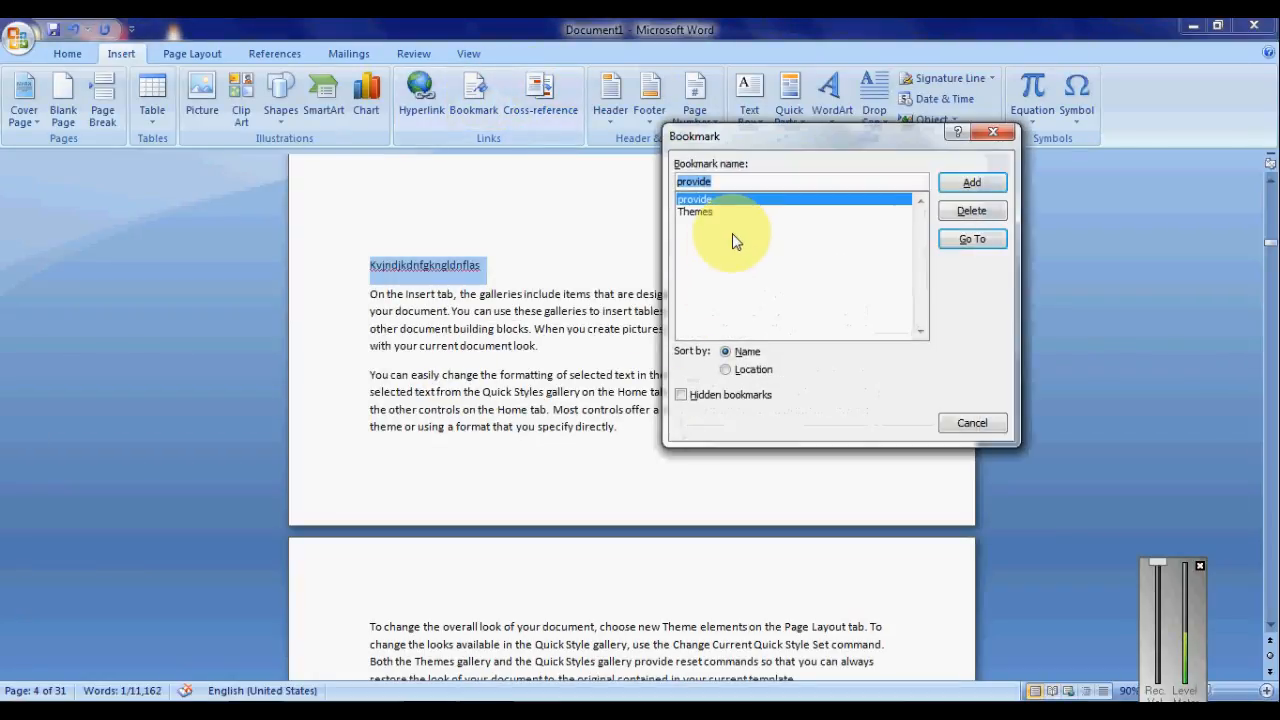
pyautogui.hotkey('ctrl', 'v')
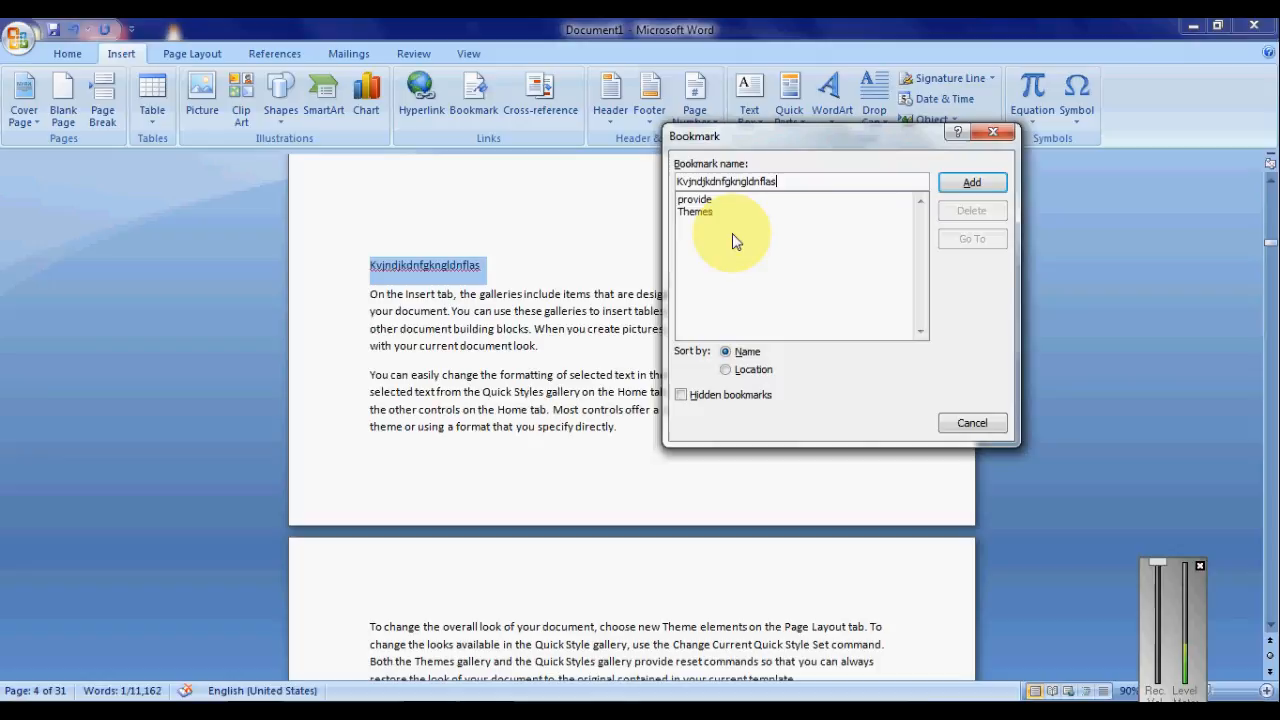
pyautogui.click(968, 183)
# Add a bookmark named galleries to the word "galleries" in "You can use these galleries" on page 6
pyautogui.scroll(-8, 680, 508)
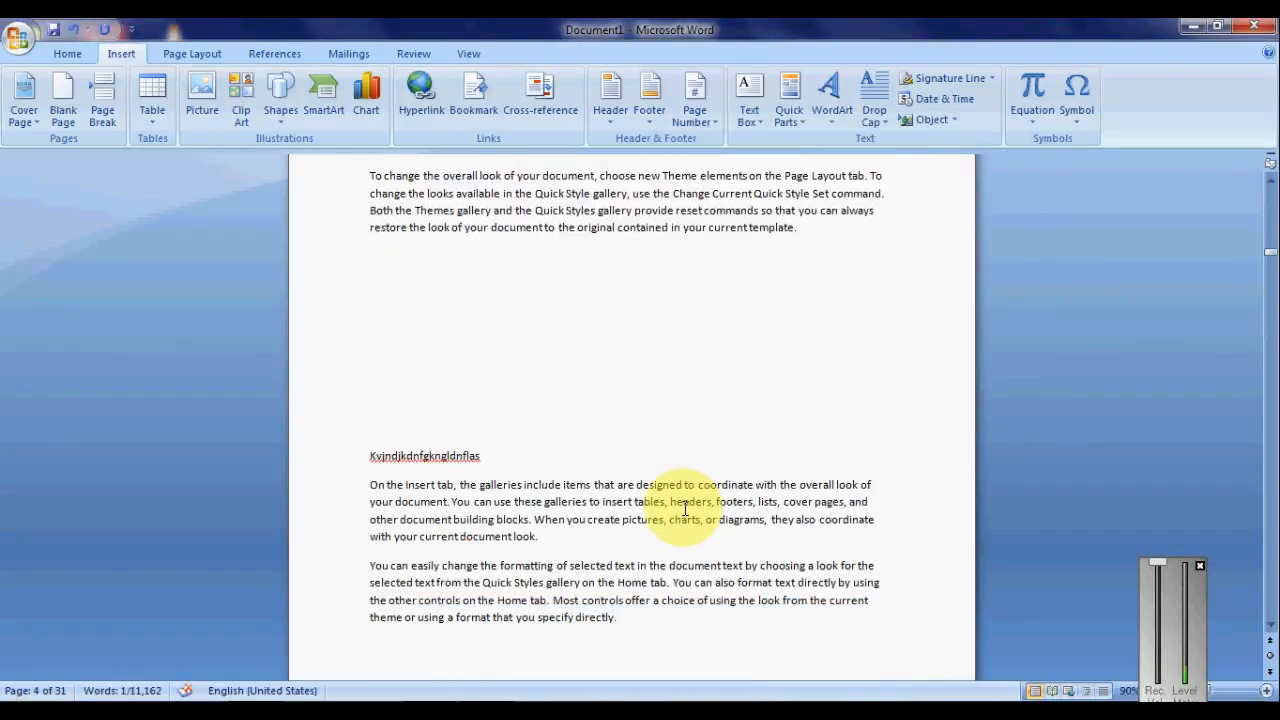
pyautogui.scroll(-6, 685, 510)
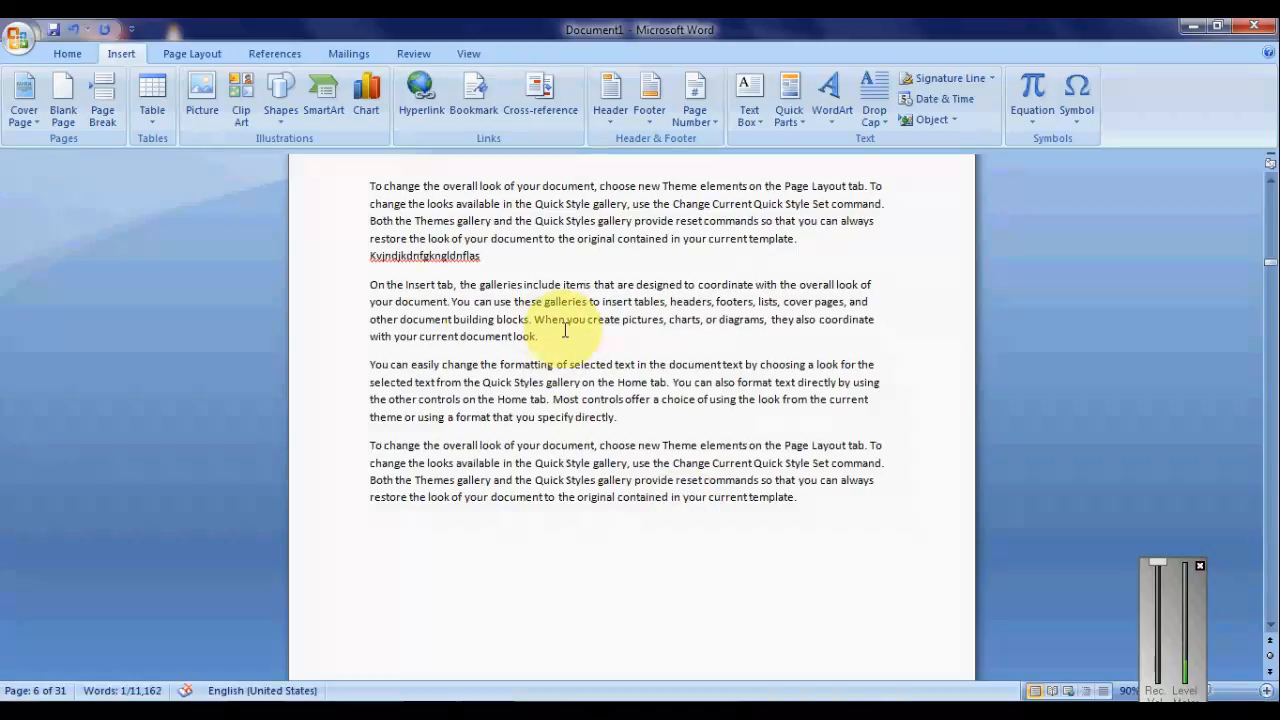
pyautogui.doubleClick(566, 301)
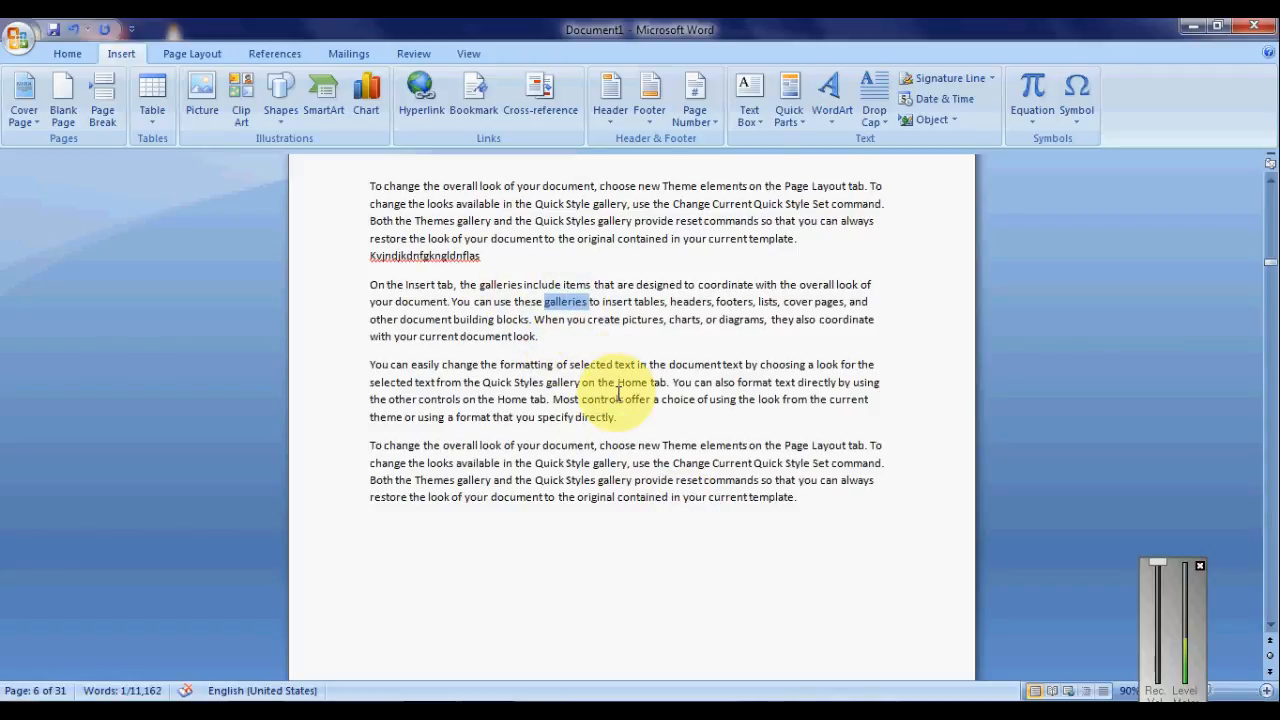
pyautogui.click(472, 97)
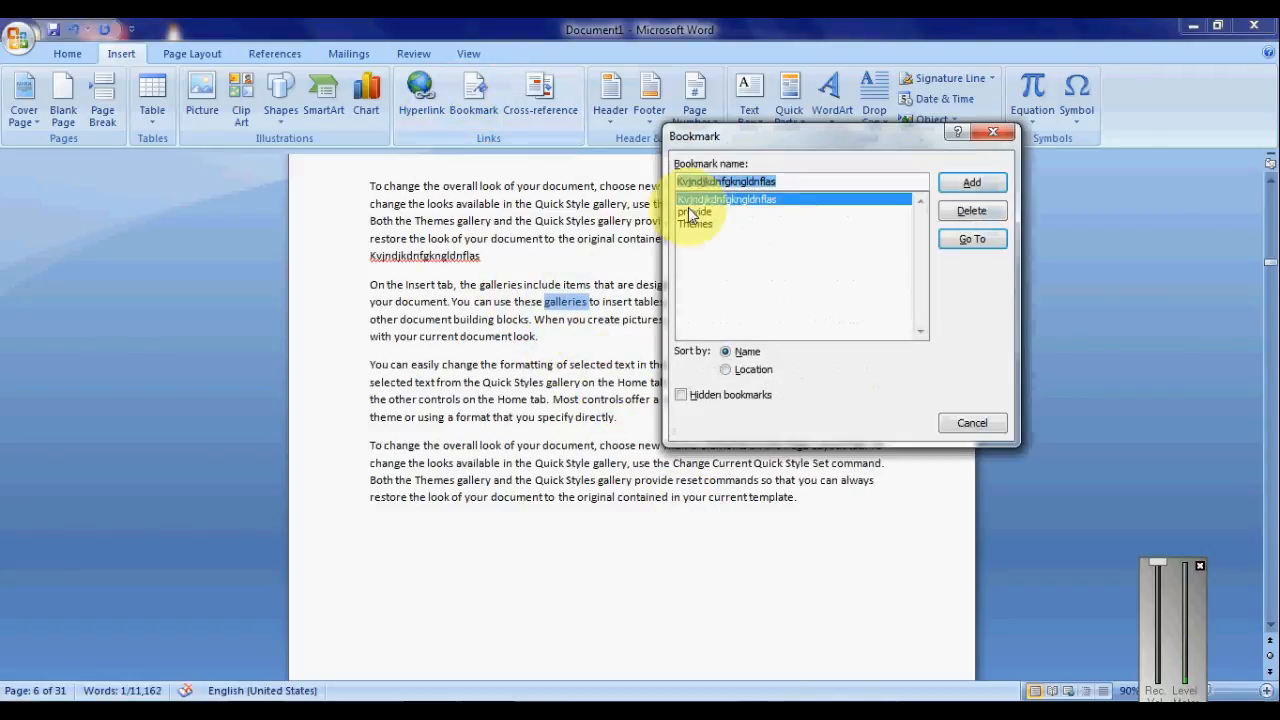
pyautogui.write('galleries')
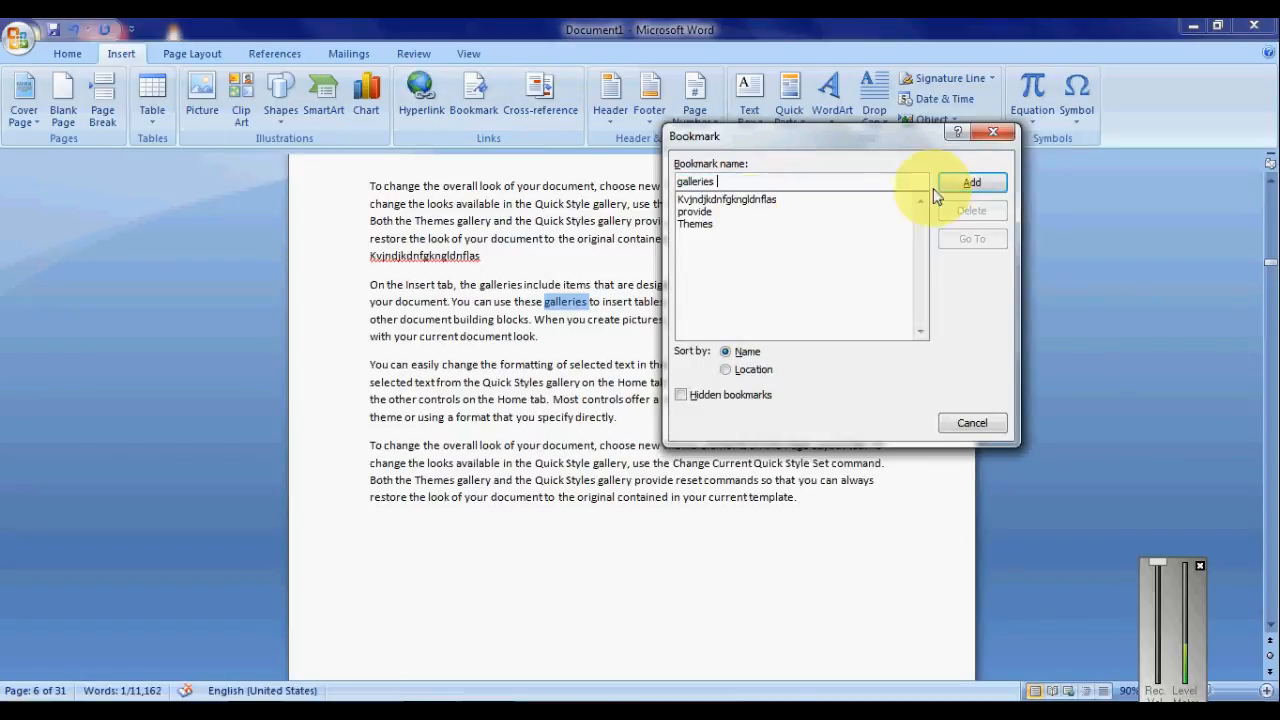
pyautogui.click(965, 184)
# Add a bookmark named When to the word "When" in "When you create pictures" on page 11
pyautogui.scroll(5, 630, 336)
pyautogui.scroll(-20, 625, 337)
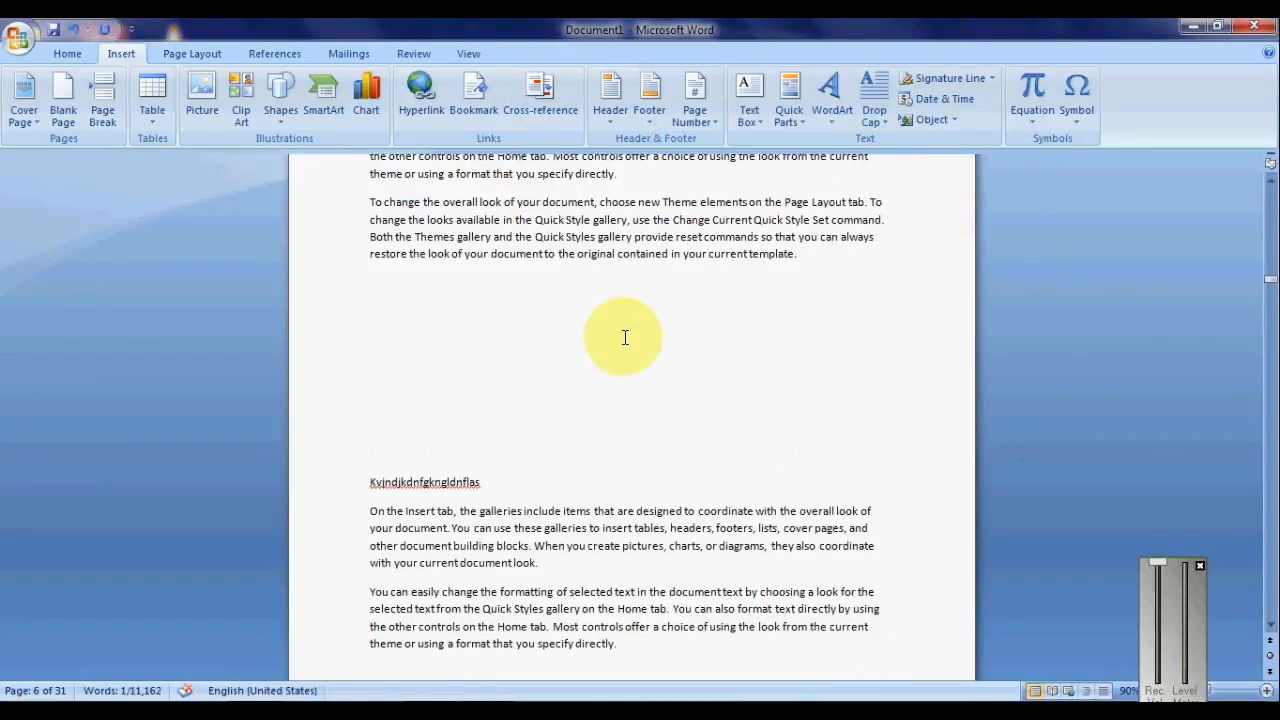
pyautogui.scroll(-20, 625, 338)
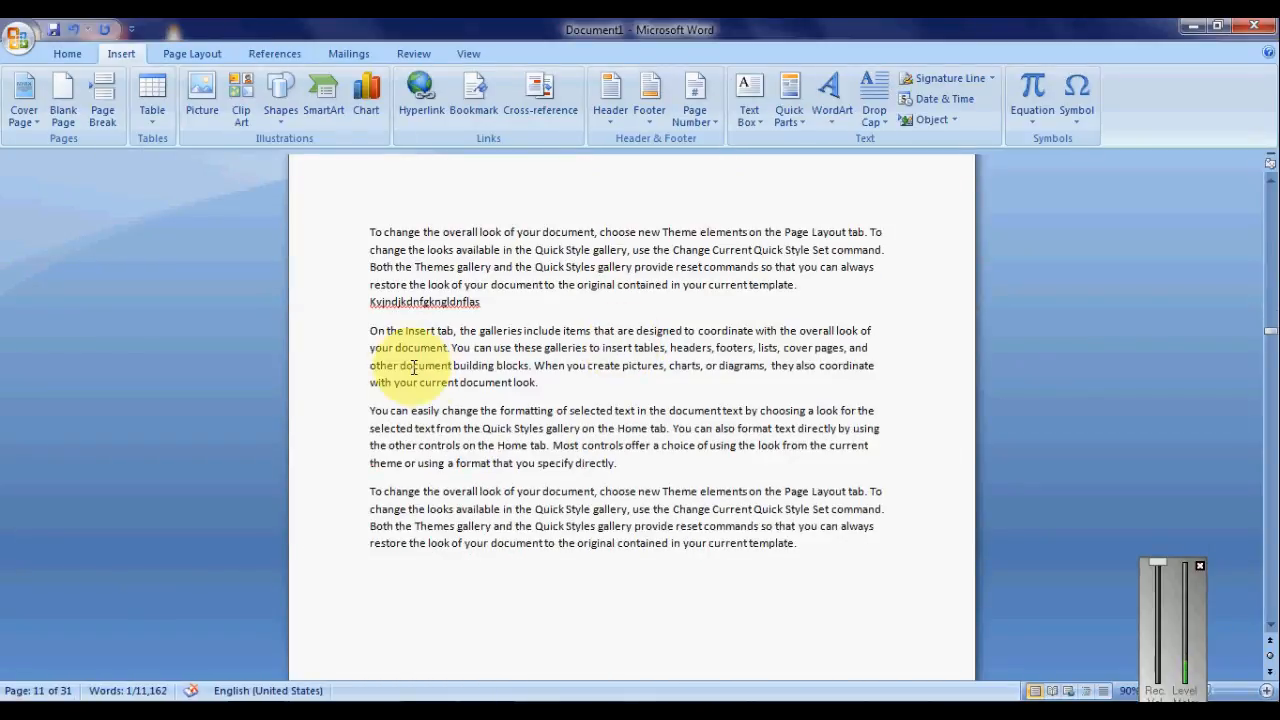
pyautogui.click(551, 366)
pyautogui.doubleClick(552, 367)
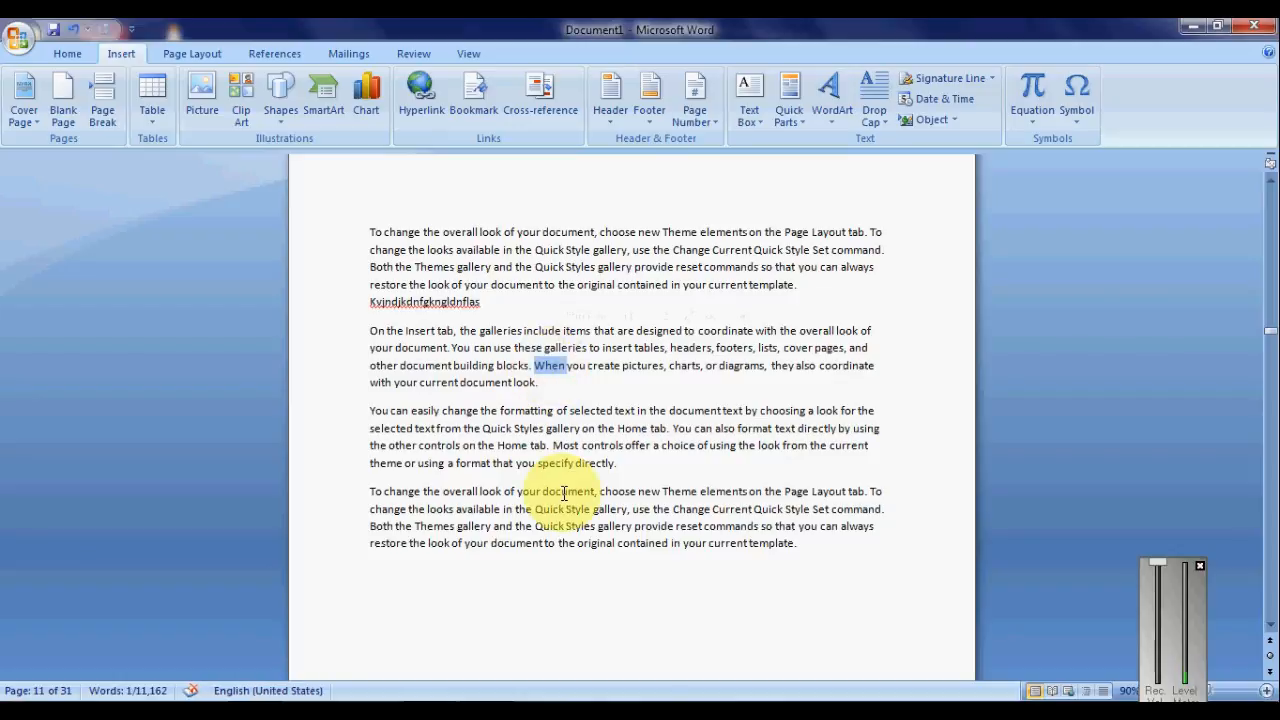
pyautogui.click(474, 94)
pyautogui.write('When')
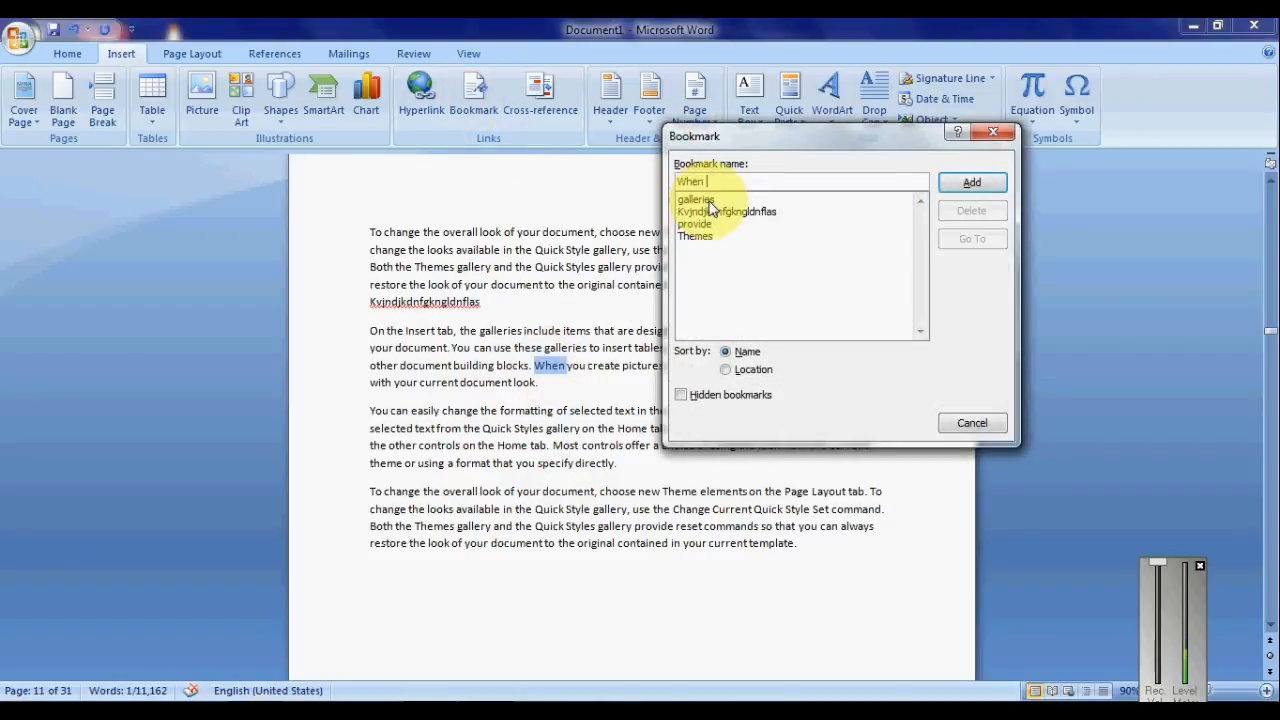
pyautogui.click(975, 183)
# Add a bookmark named original to the word "original" in the first paragraph on page 15
pyautogui.scroll(-20, 578, 365)
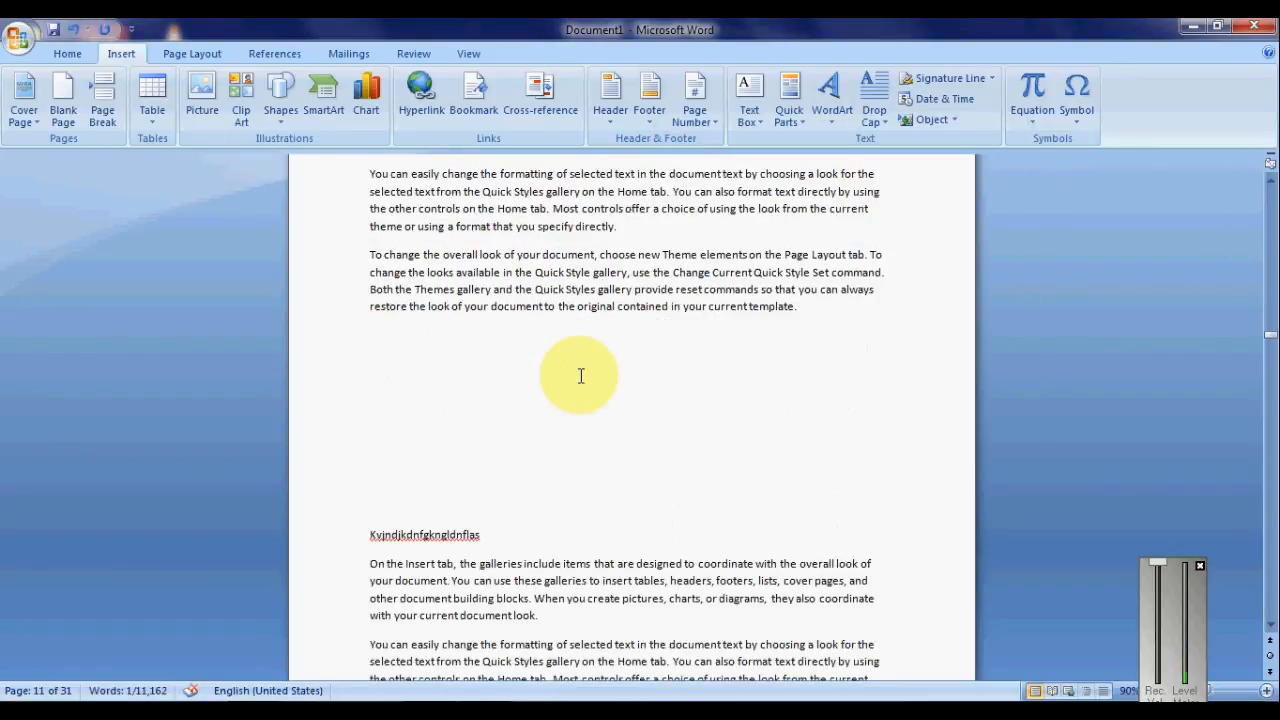
pyautogui.scroll(-20, 580, 374)
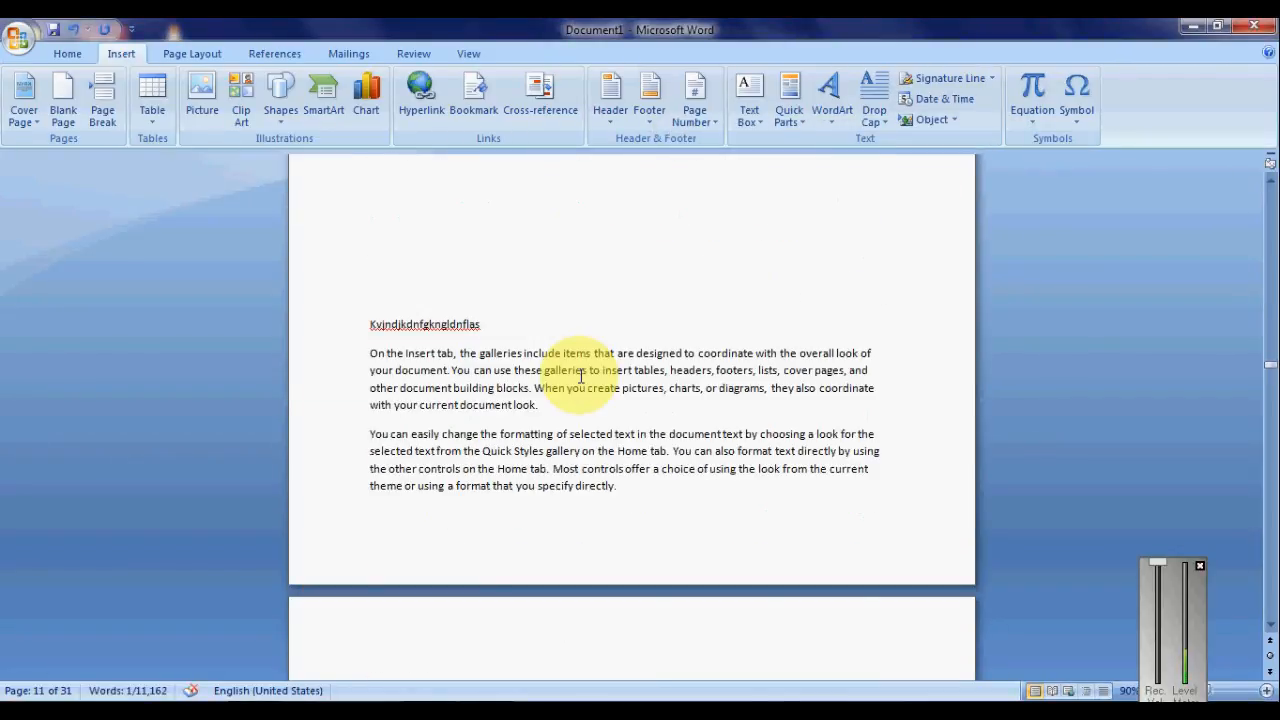
pyautogui.scroll(-5, 580, 374)
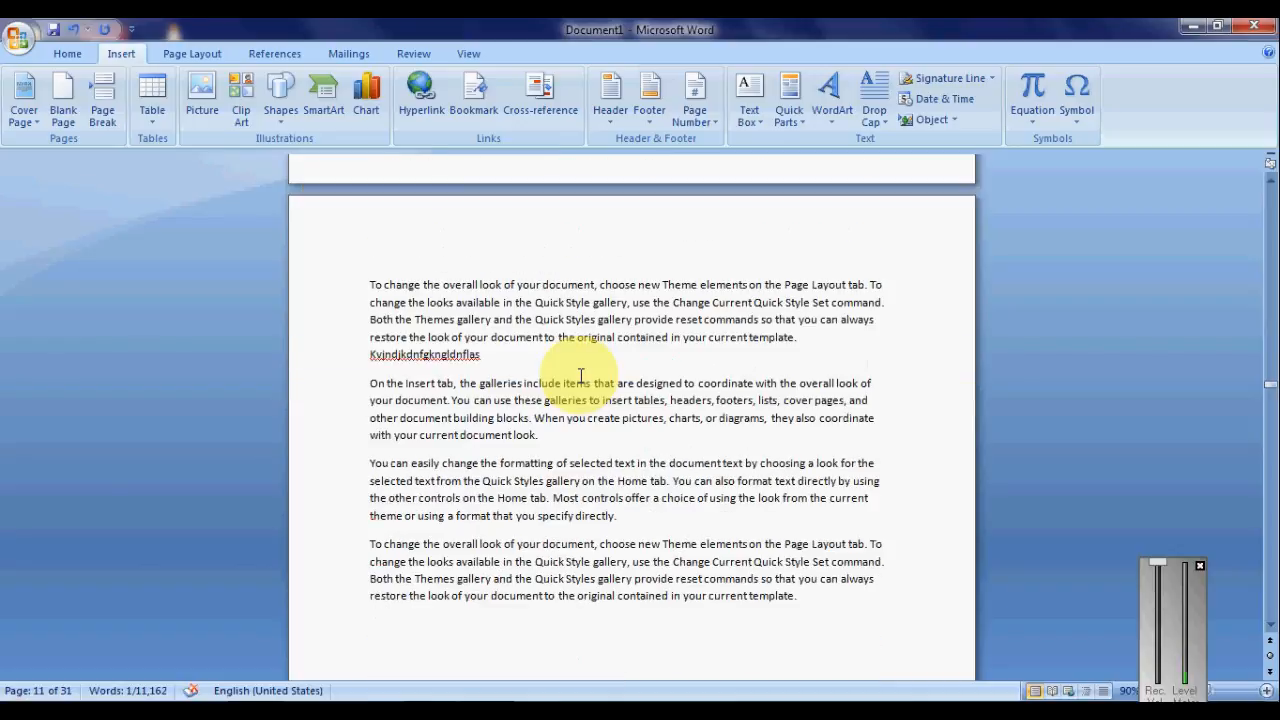
pyautogui.doubleClick(595, 337)
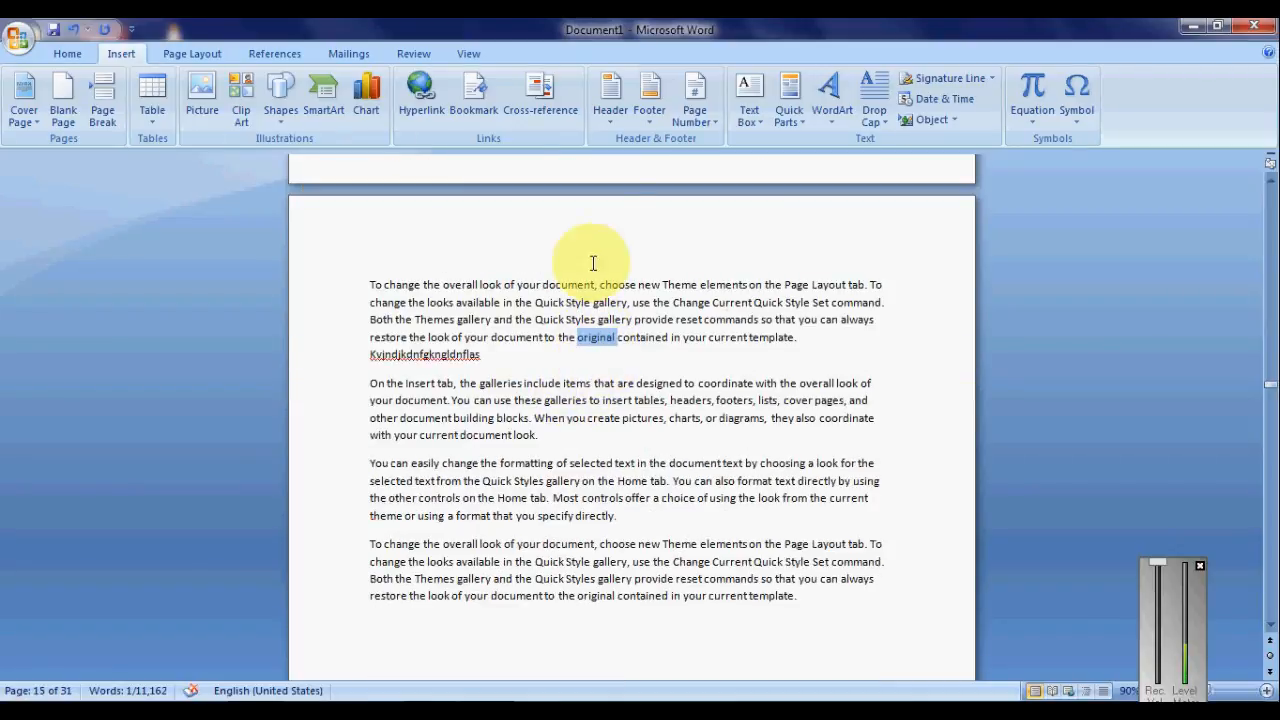
pyautogui.click(474, 95)
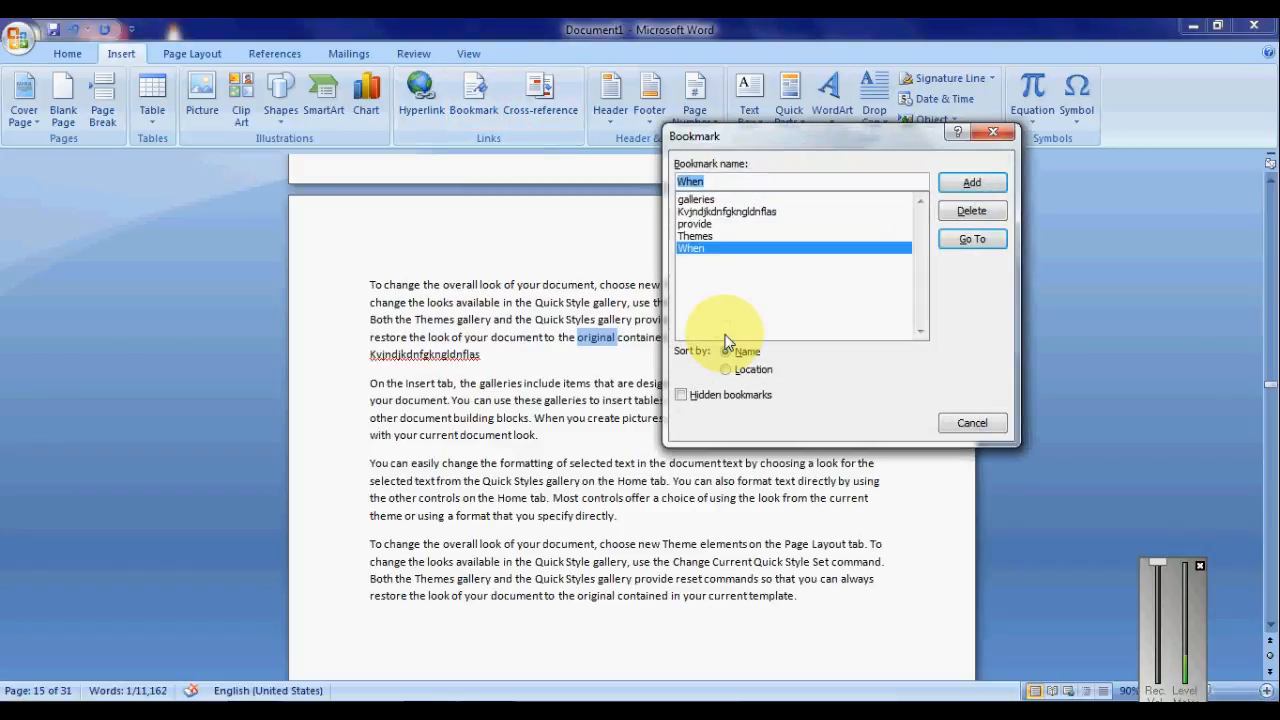
pyautogui.write('original')
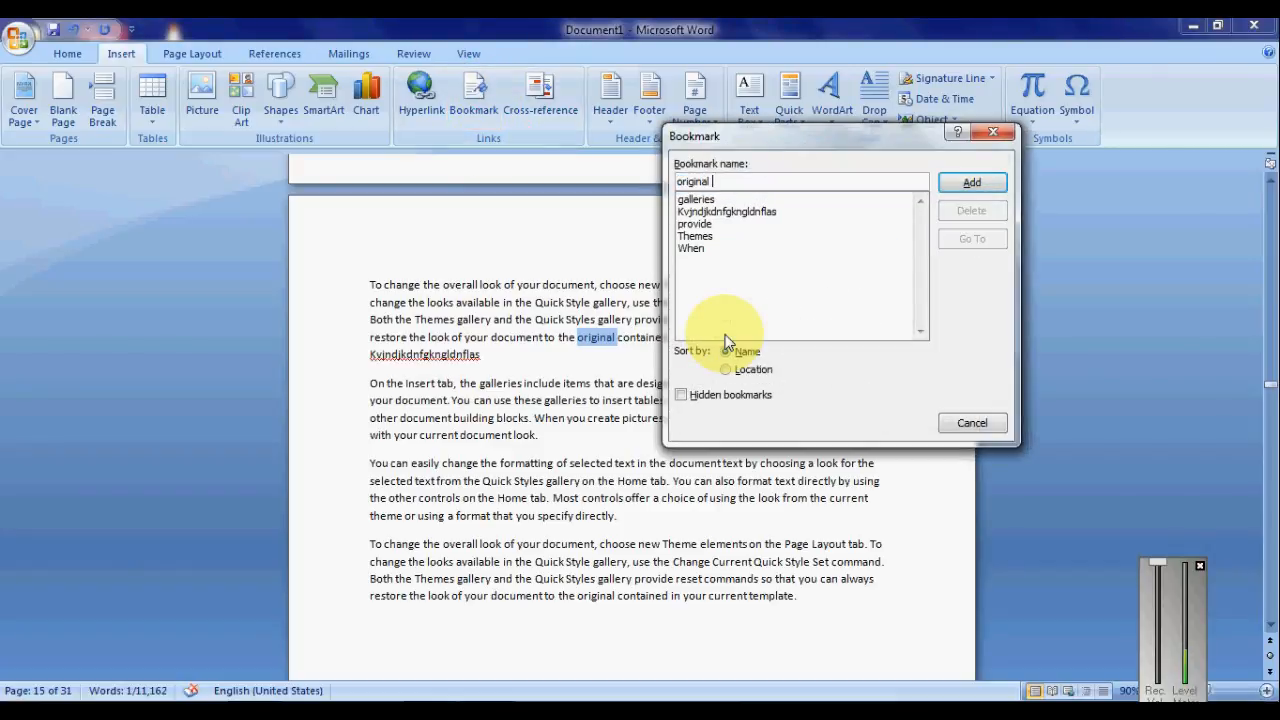
pyautogui.click(969, 186)
# Add a bookmark named specify to the word "specify" in "a format that you specify directly" on page 16
pyautogui.scroll(-10, 750, 394)
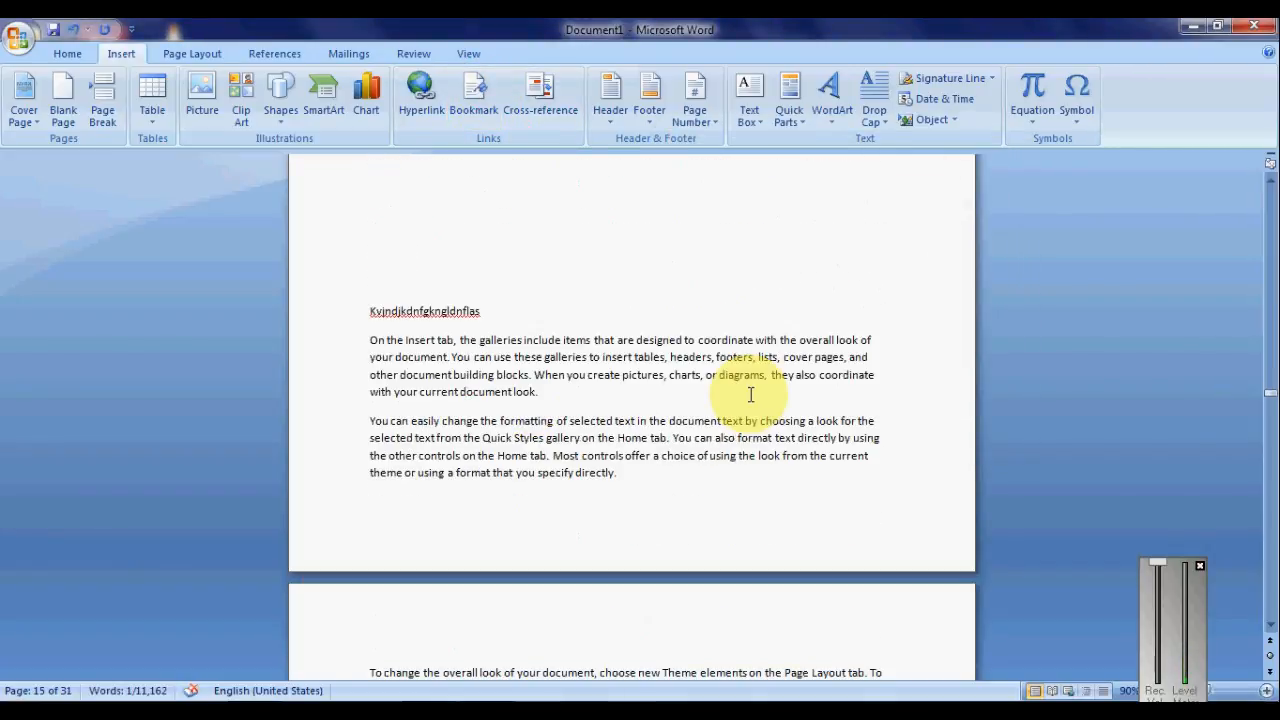
pyautogui.scroll(-10, 750, 394)
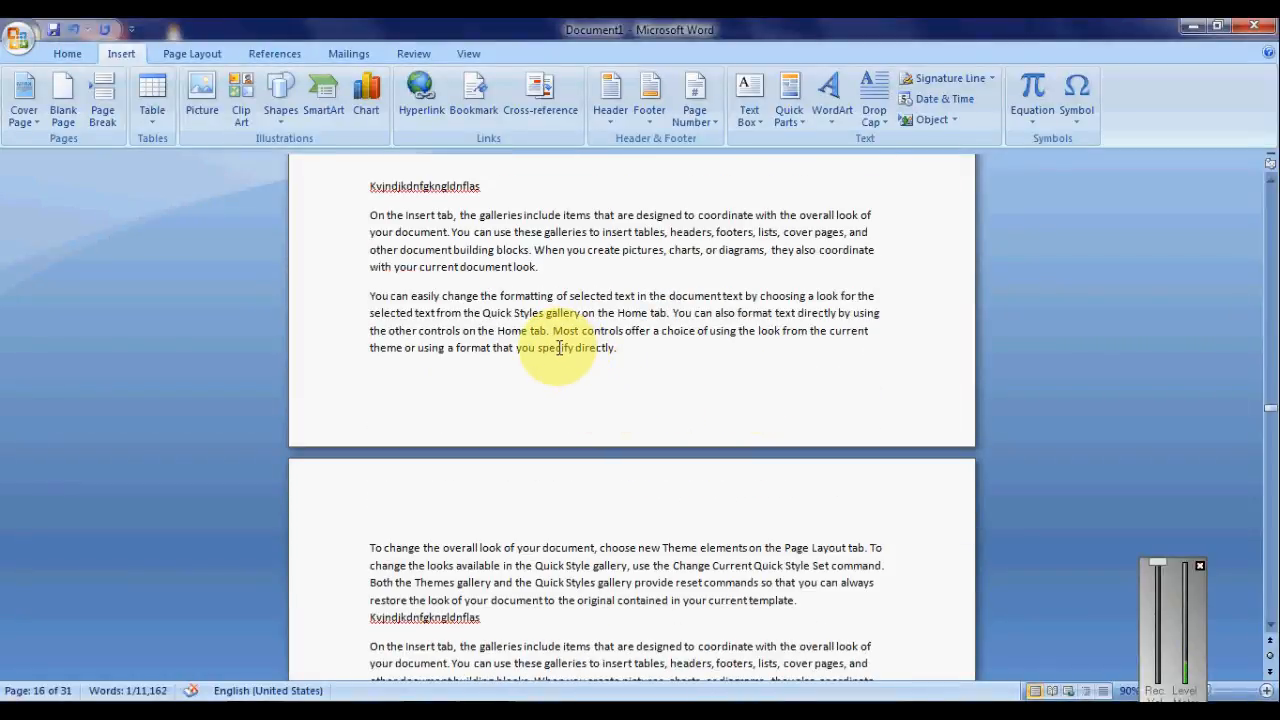
pyautogui.doubleClick(558, 347)
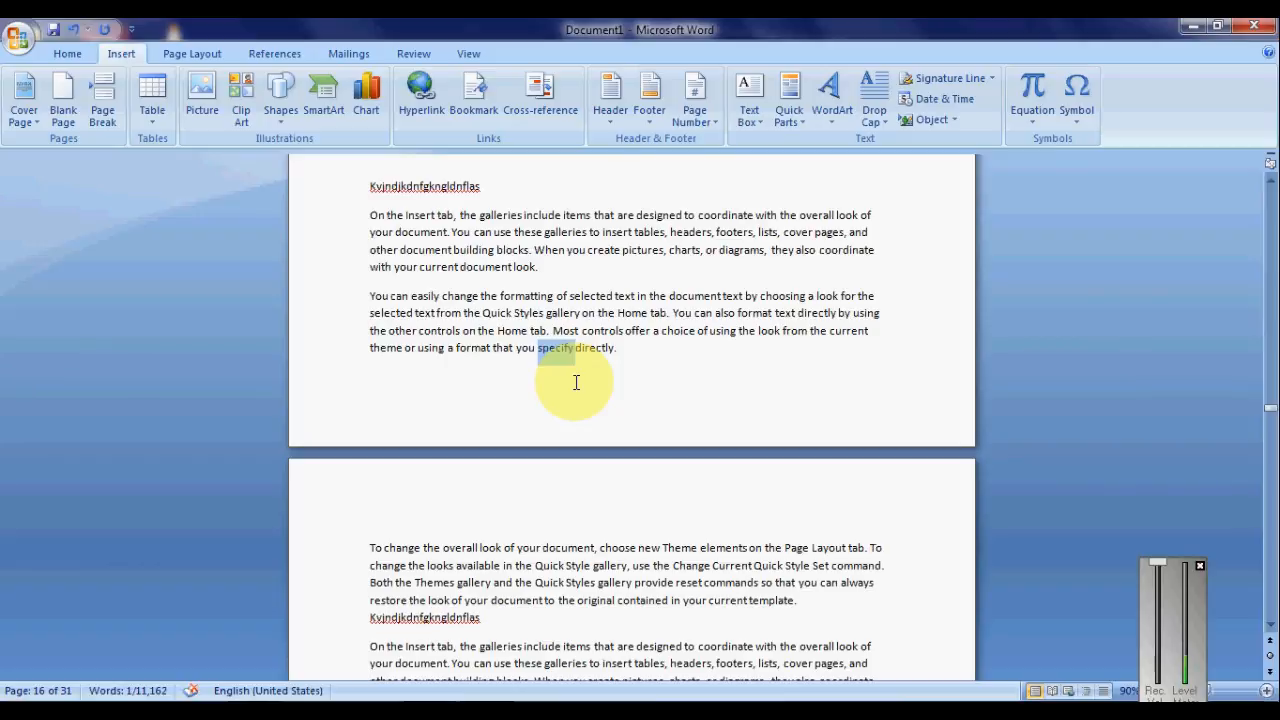
pyautogui.click(474, 100)
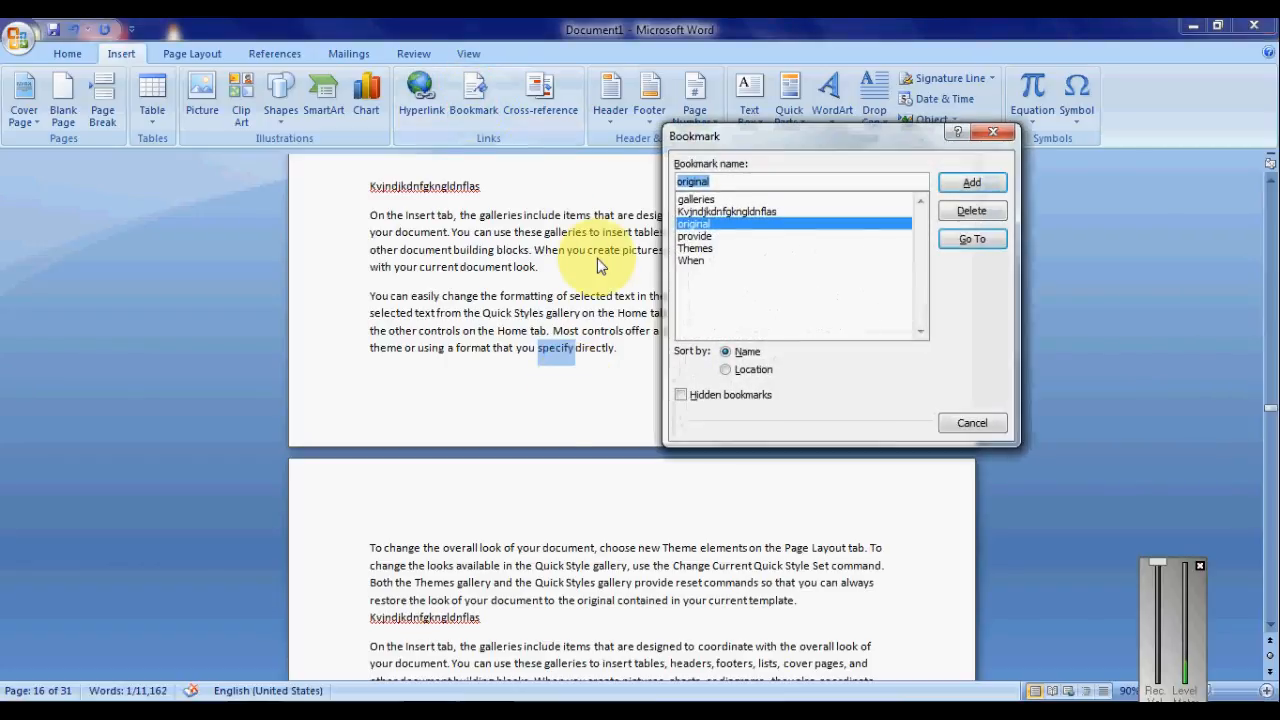
pyautogui.write('specify')
pyautogui.click(972, 182)
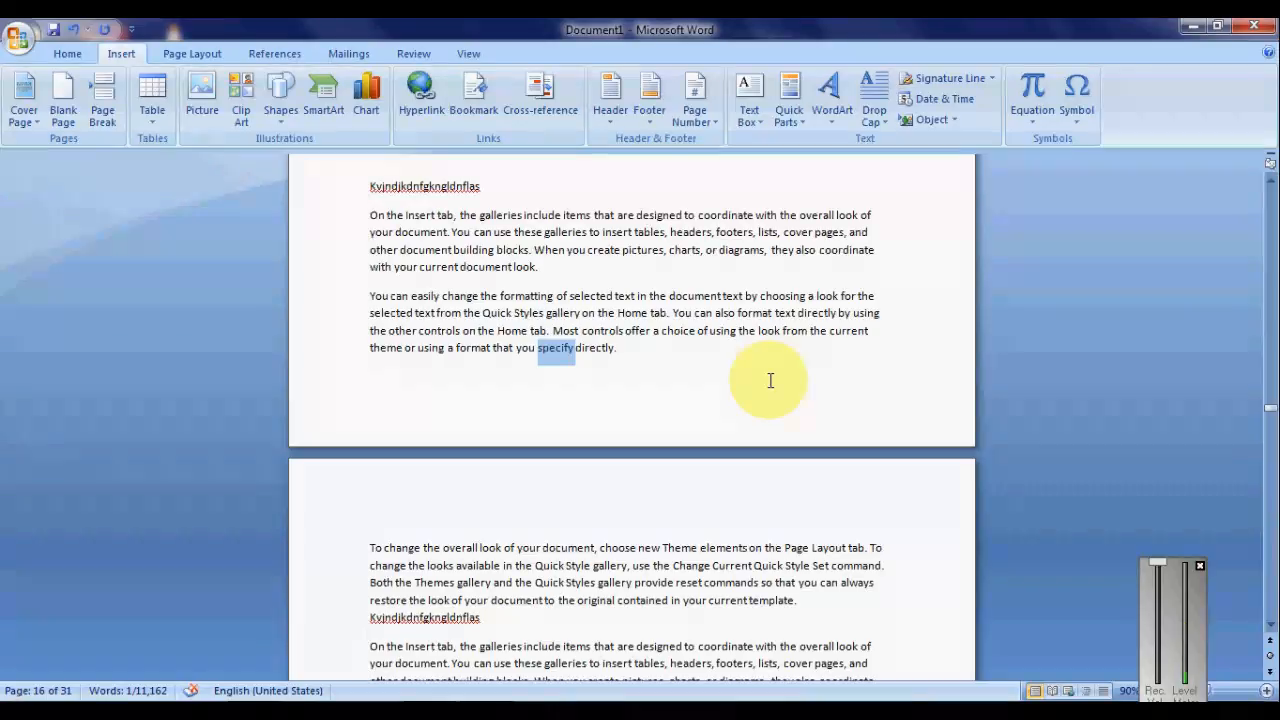
# Jump to the Themes bookmark and then to the Kvjndjkdnfgkngldnflas bookmark from the document's bookmark list
pyautogui.click(588, 310)
pyautogui.click(474, 95)
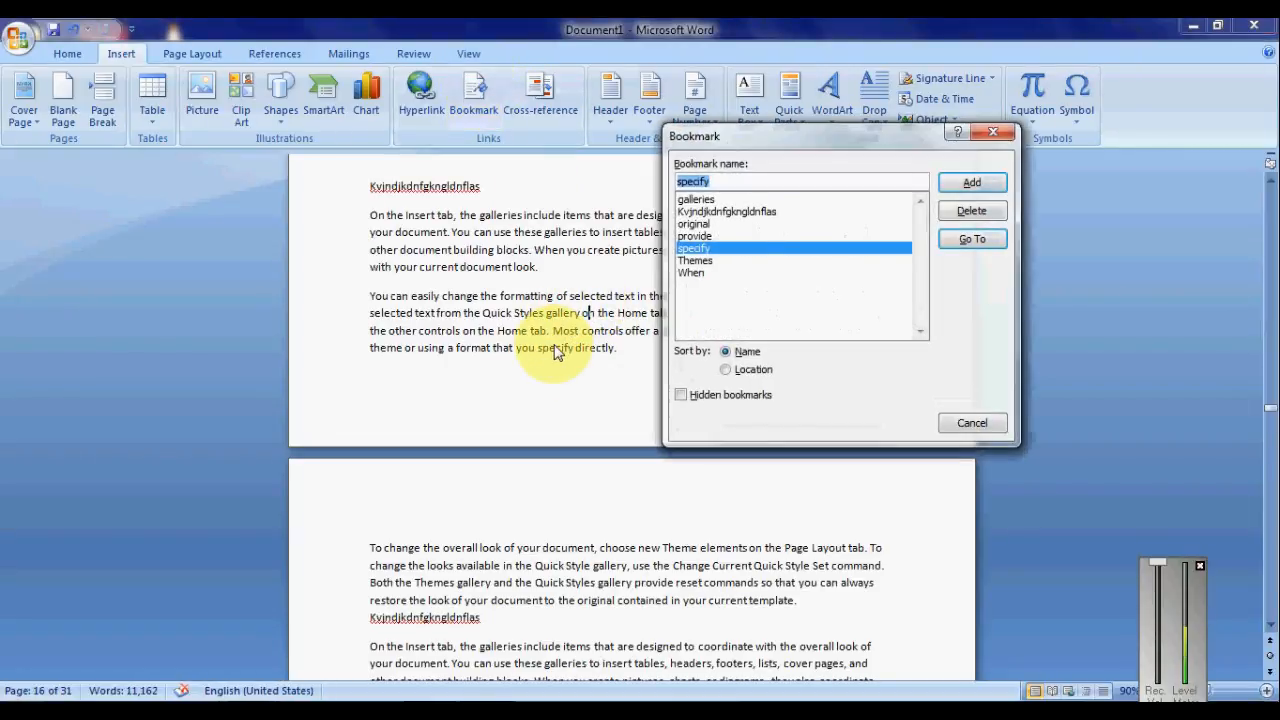
pyautogui.moveTo(692, 132); pyautogui.dragTo(735, 125)
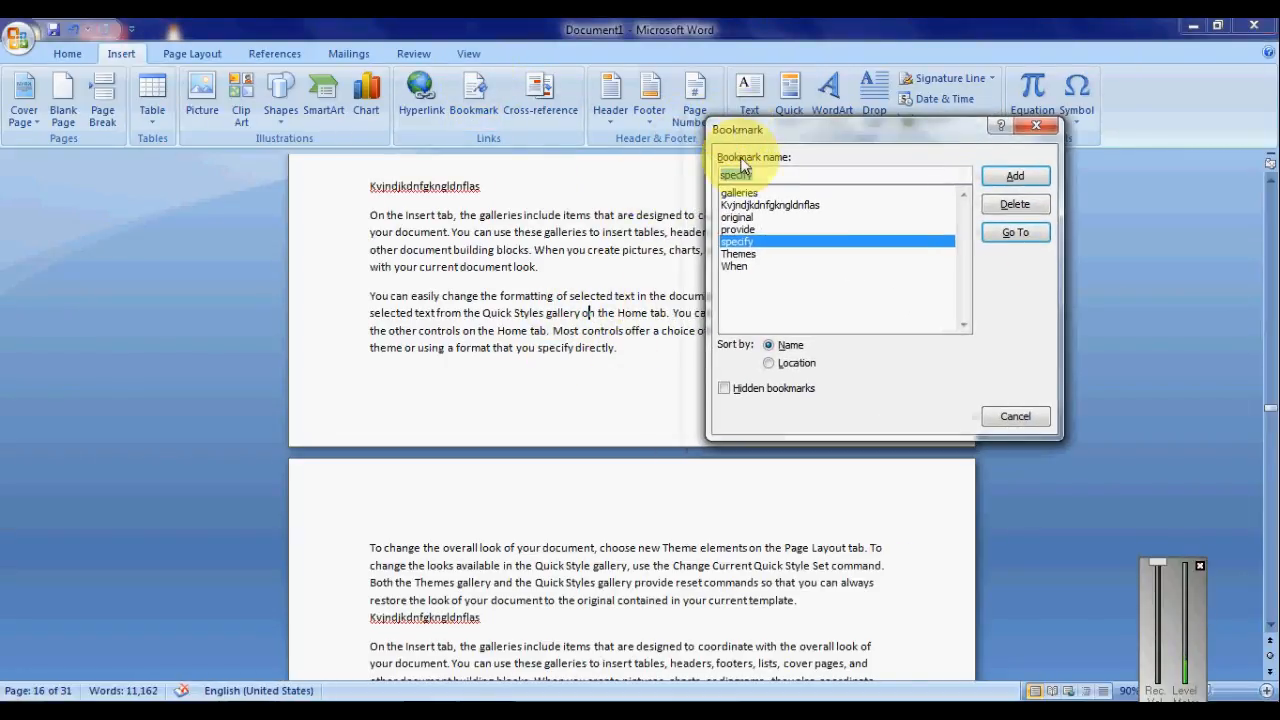
pyautogui.click(756, 255)
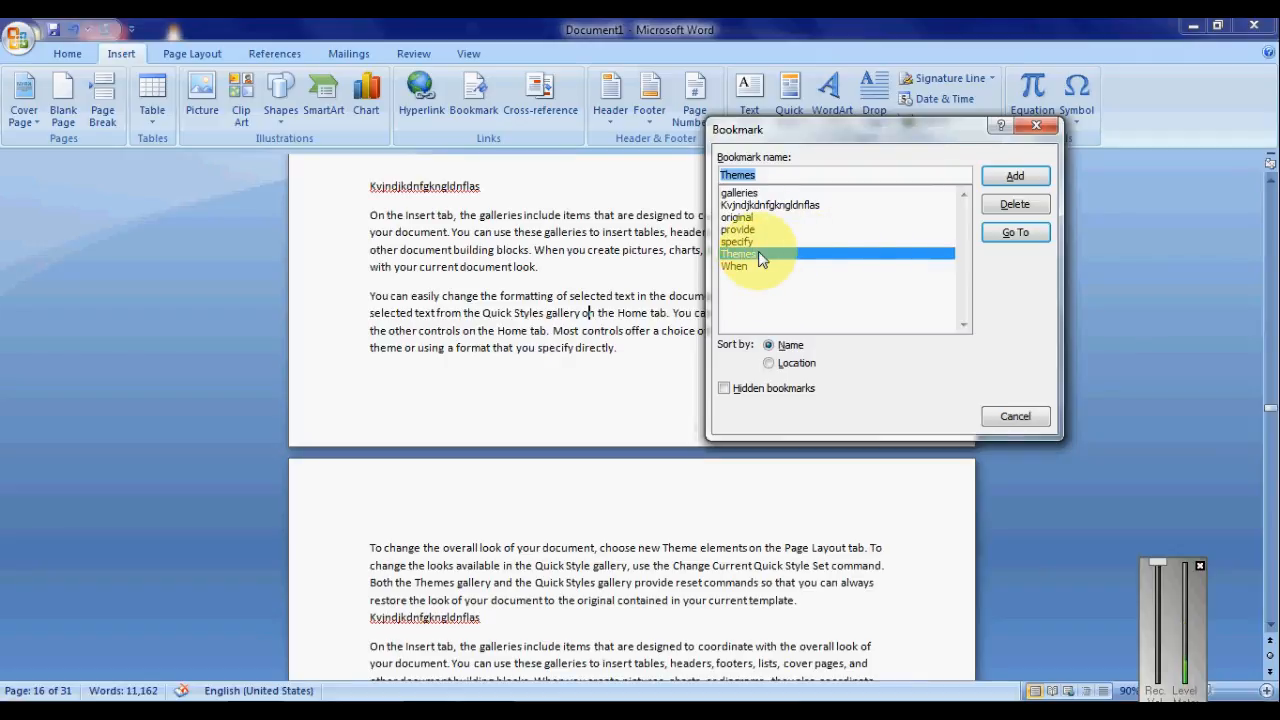
pyautogui.click(1010, 232)
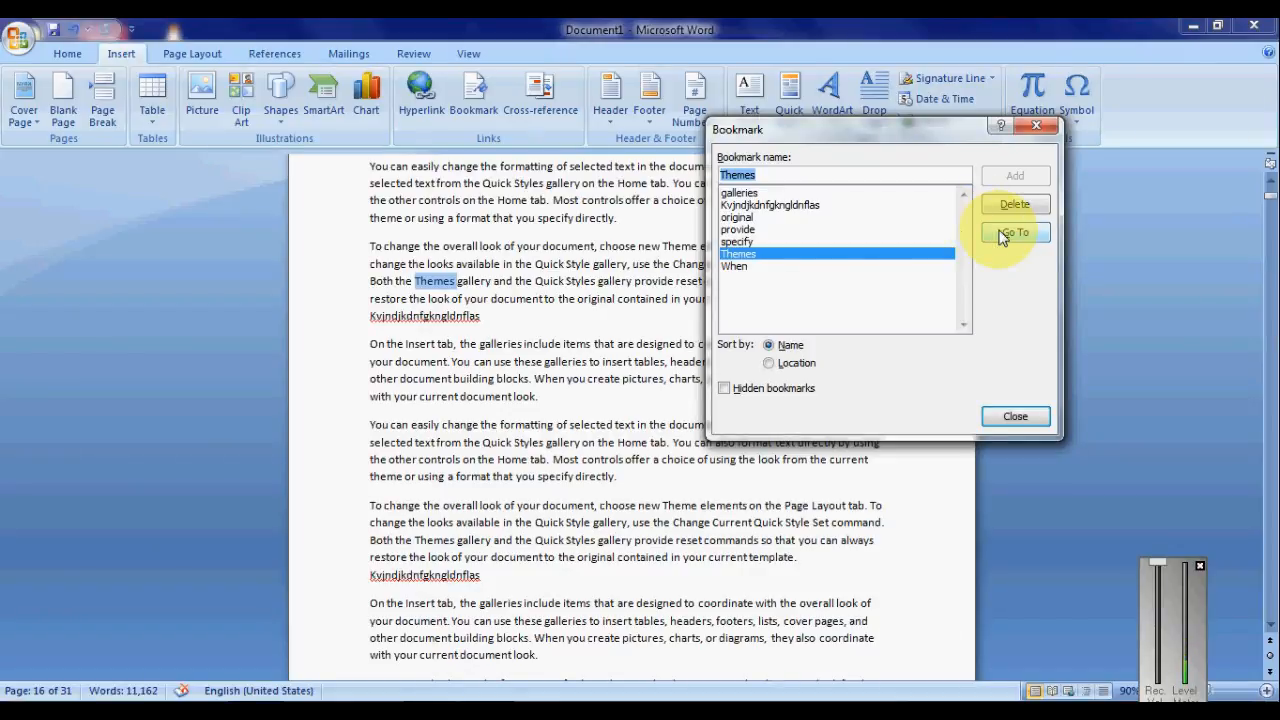
pyautogui.click(797, 206)
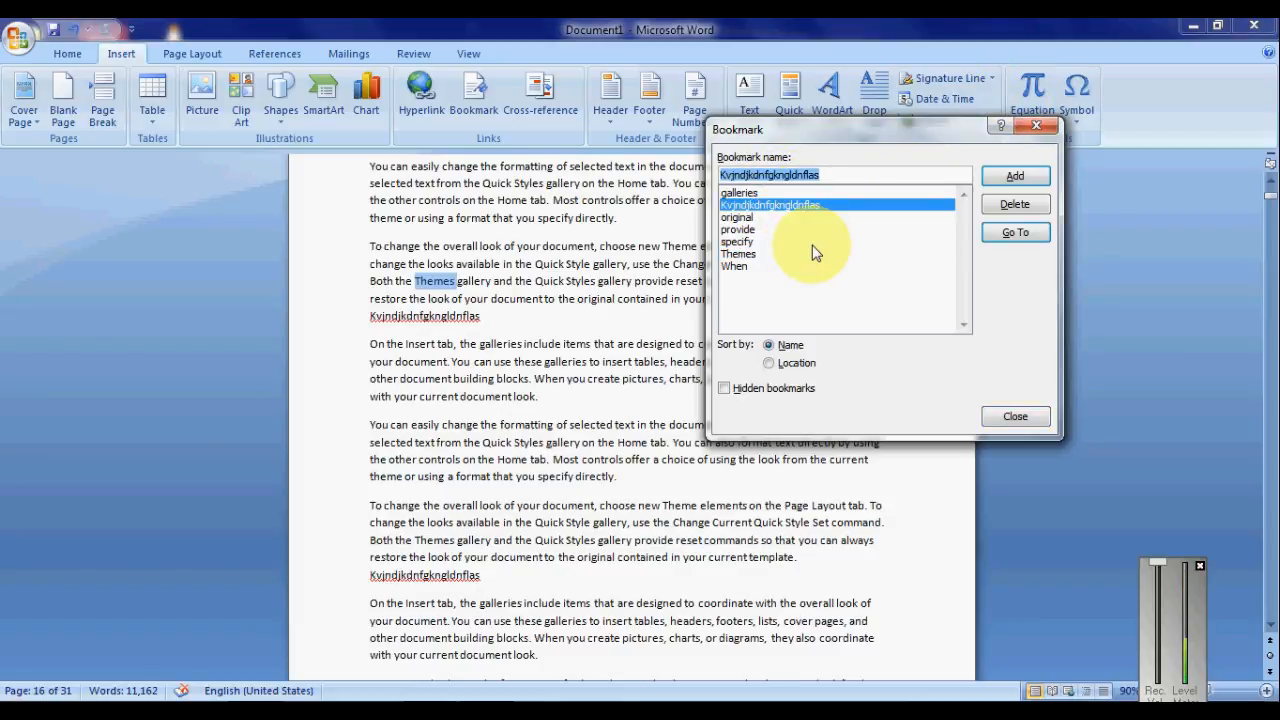
pyautogui.click(1015, 232)
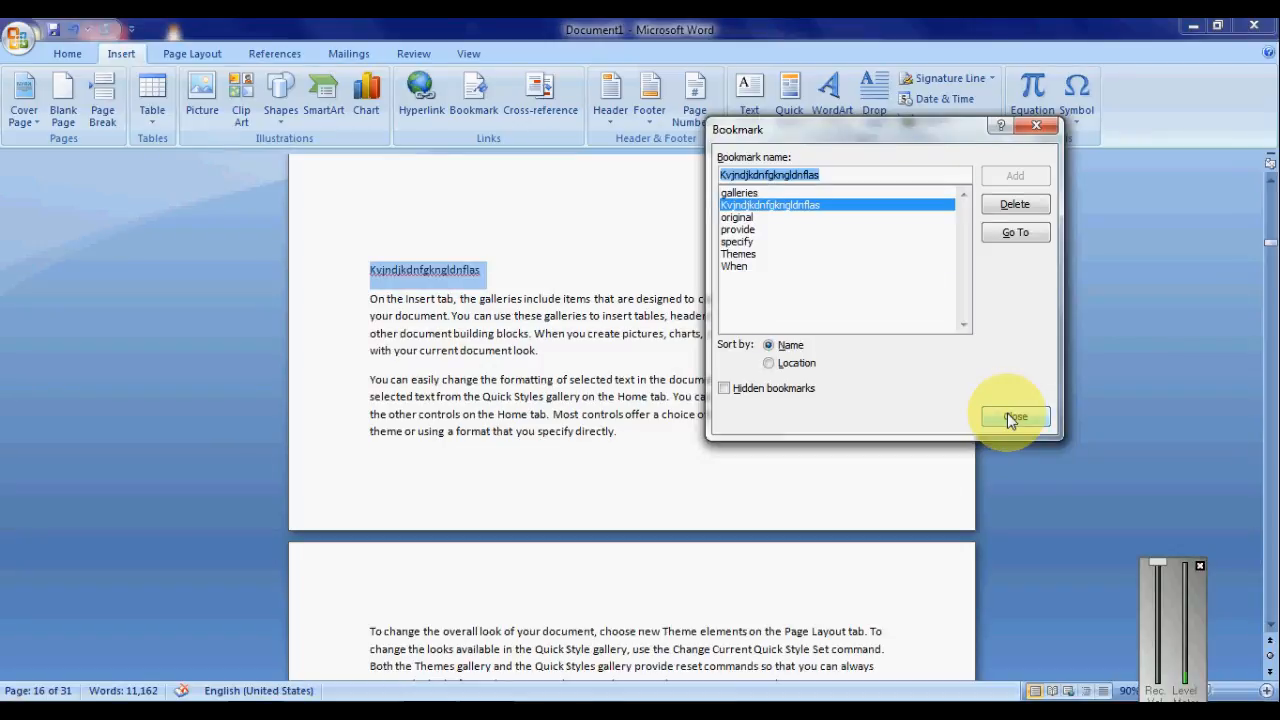
pyautogui.click(745, 217)
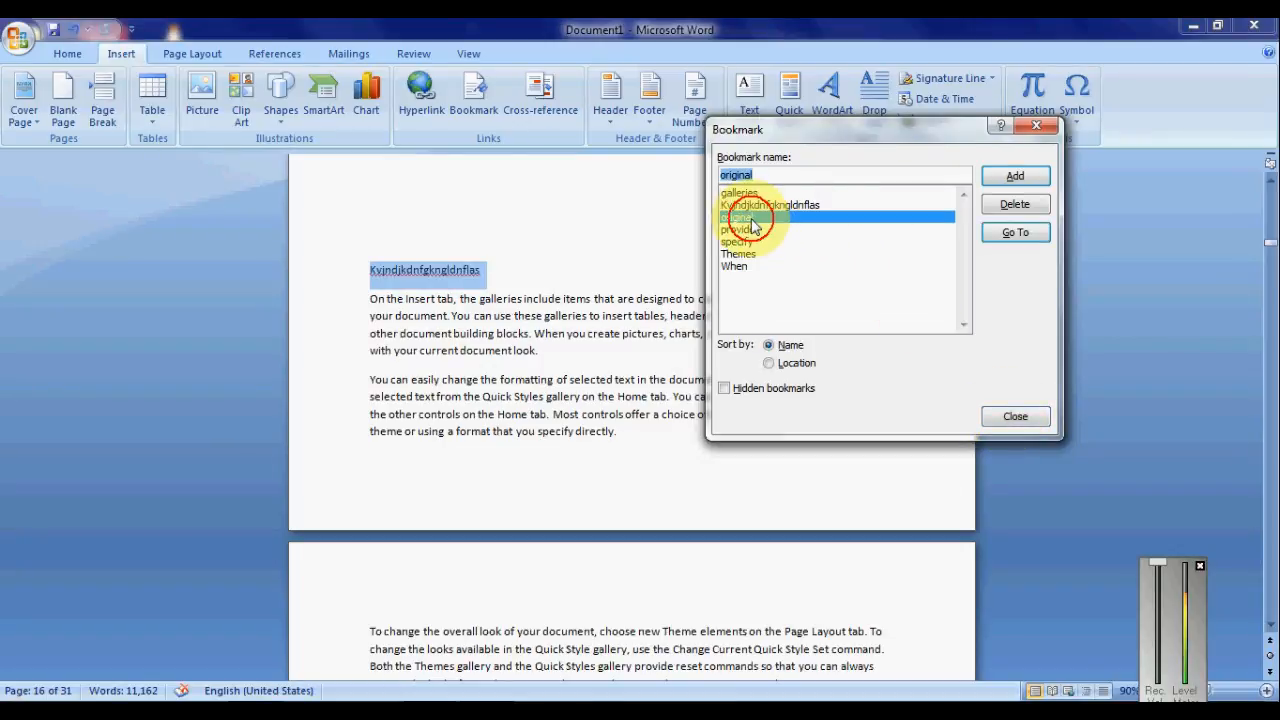
pyautogui.click(748, 230)
pyautogui.click(752, 242)
pyautogui.click(748, 254)
pyautogui.click(748, 266)
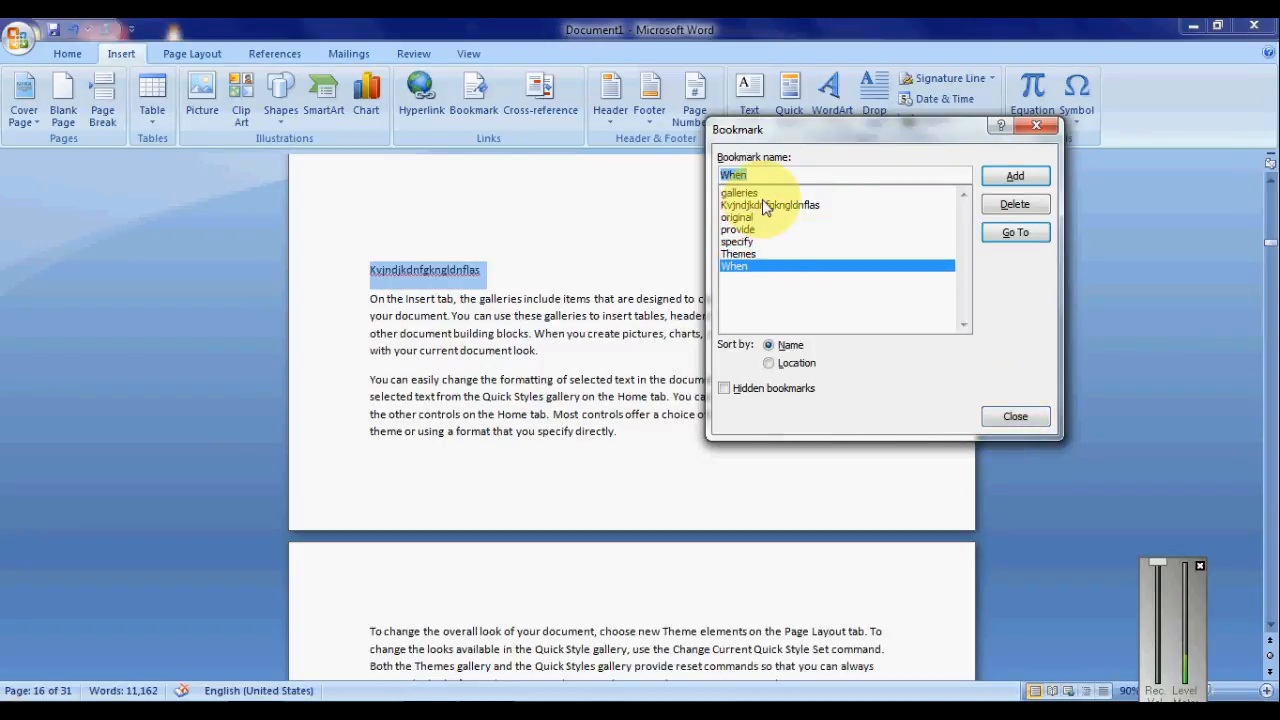
# Delete the Kvjndjkdnfgkngldnflas, galleries, provide, original, specify, Themes and When bookmarks from the document, and close the Bookmark dialog
pyautogui.click(765, 206)
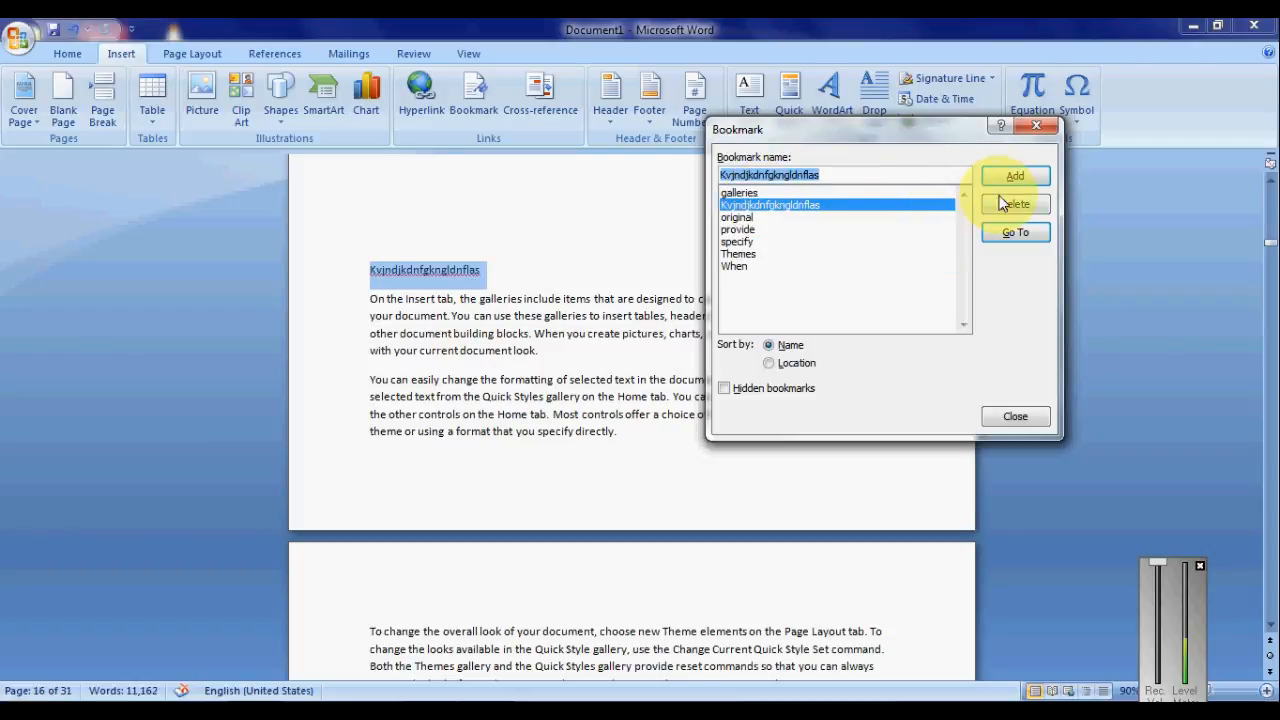
pyautogui.click(1014, 207)
pyautogui.click(745, 193)
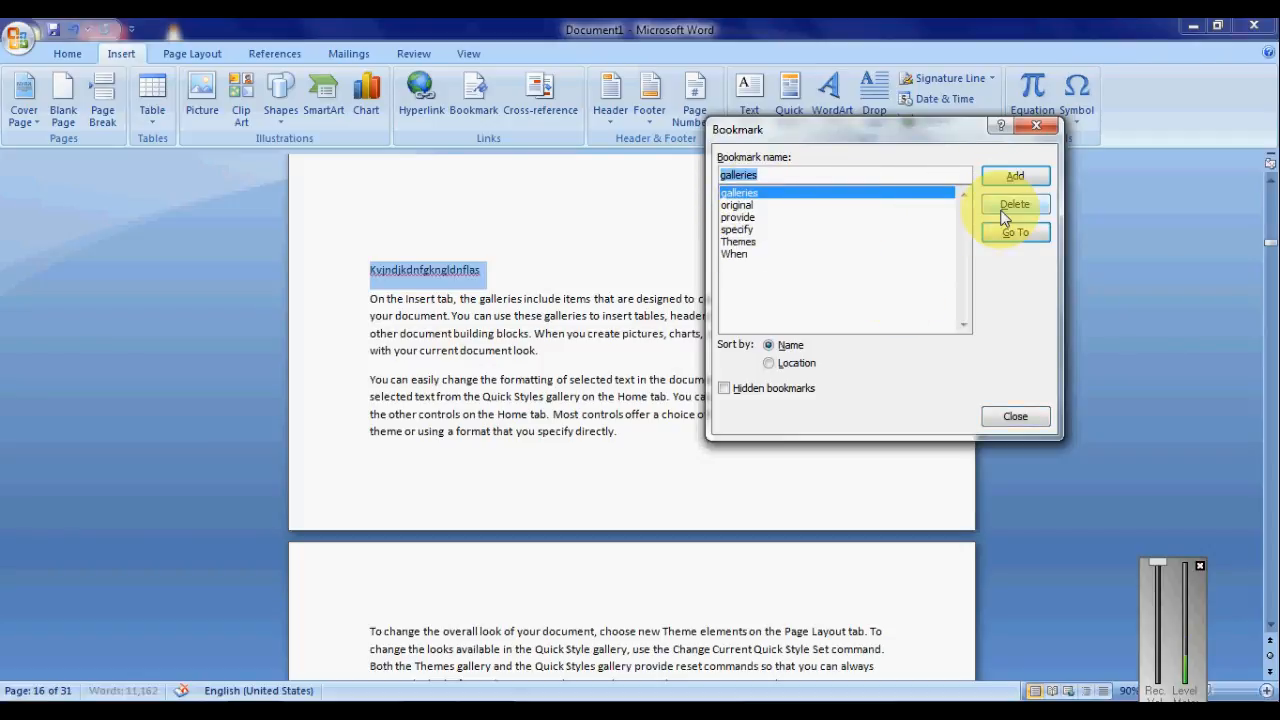
pyautogui.click(1016, 207)
pyautogui.click(808, 205)
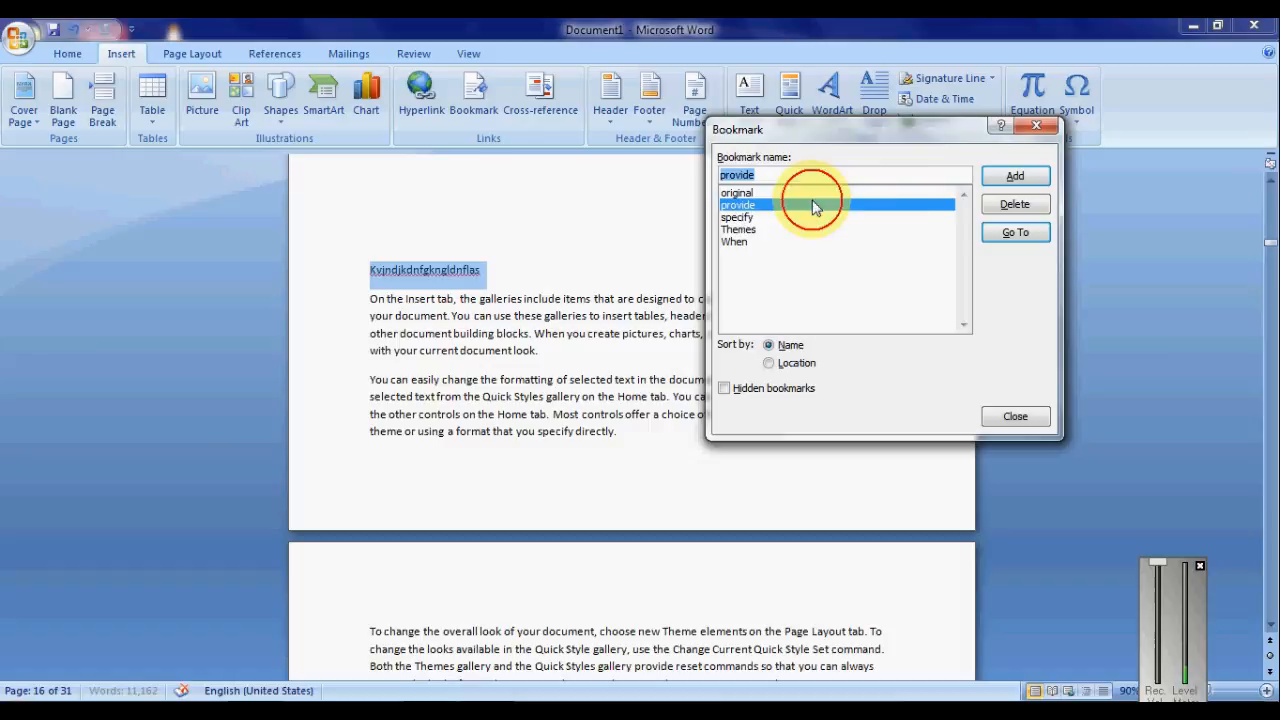
pyautogui.click(1014, 204)
pyautogui.click(890, 193)
pyautogui.click(1012, 204)
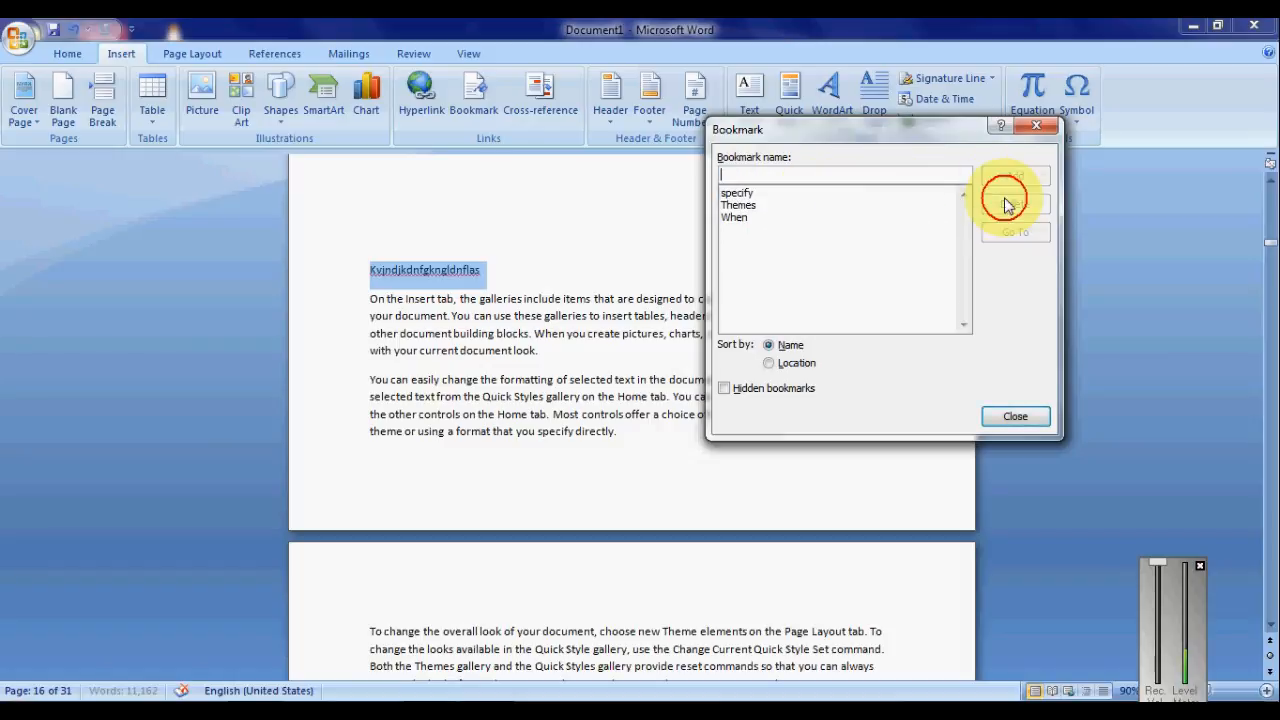
pyautogui.click(800, 193)
pyautogui.click(1012, 204)
pyautogui.click(794, 193)
pyautogui.click(1014, 204)
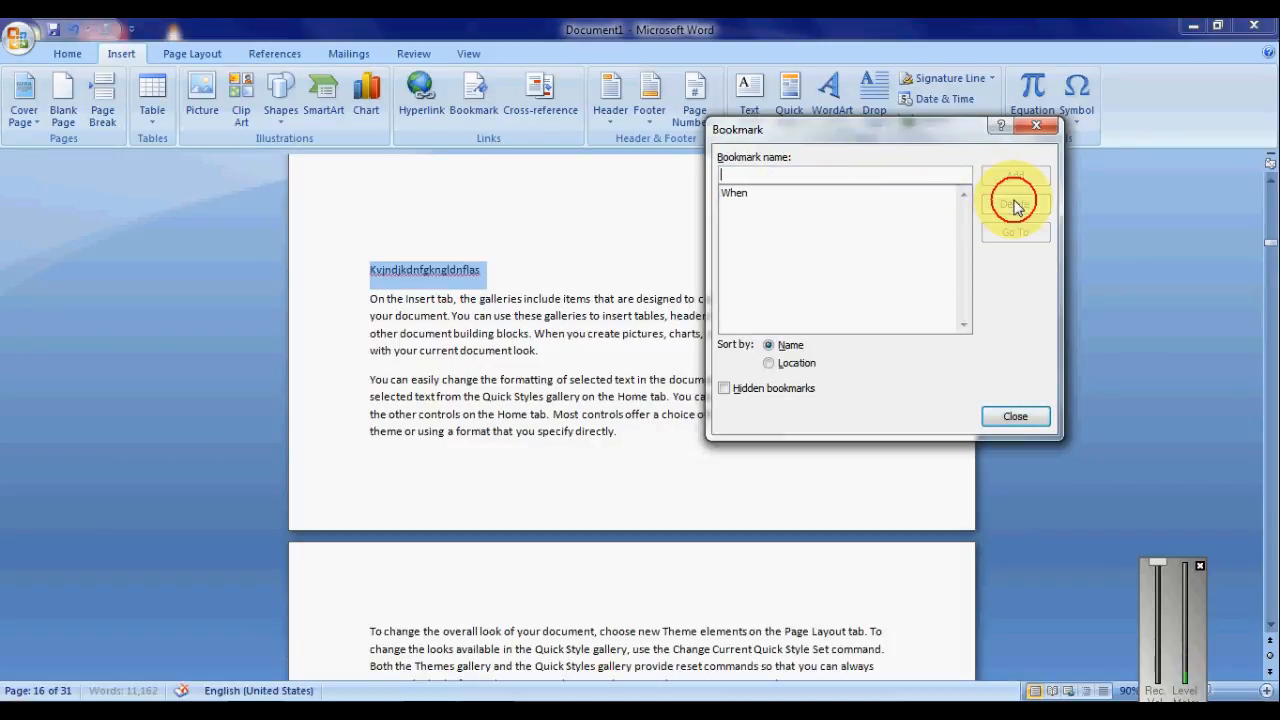
pyautogui.click(806, 194)
pyautogui.click(1014, 205)
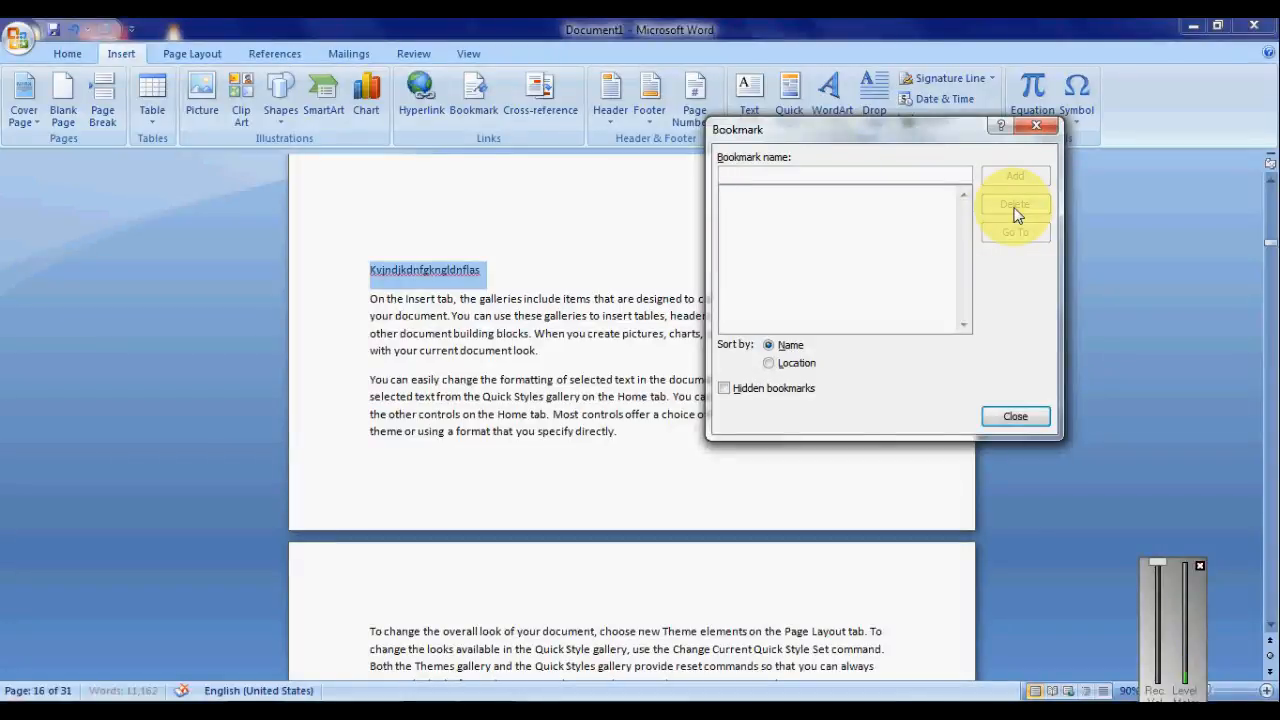
pyautogui.click(1036, 125)
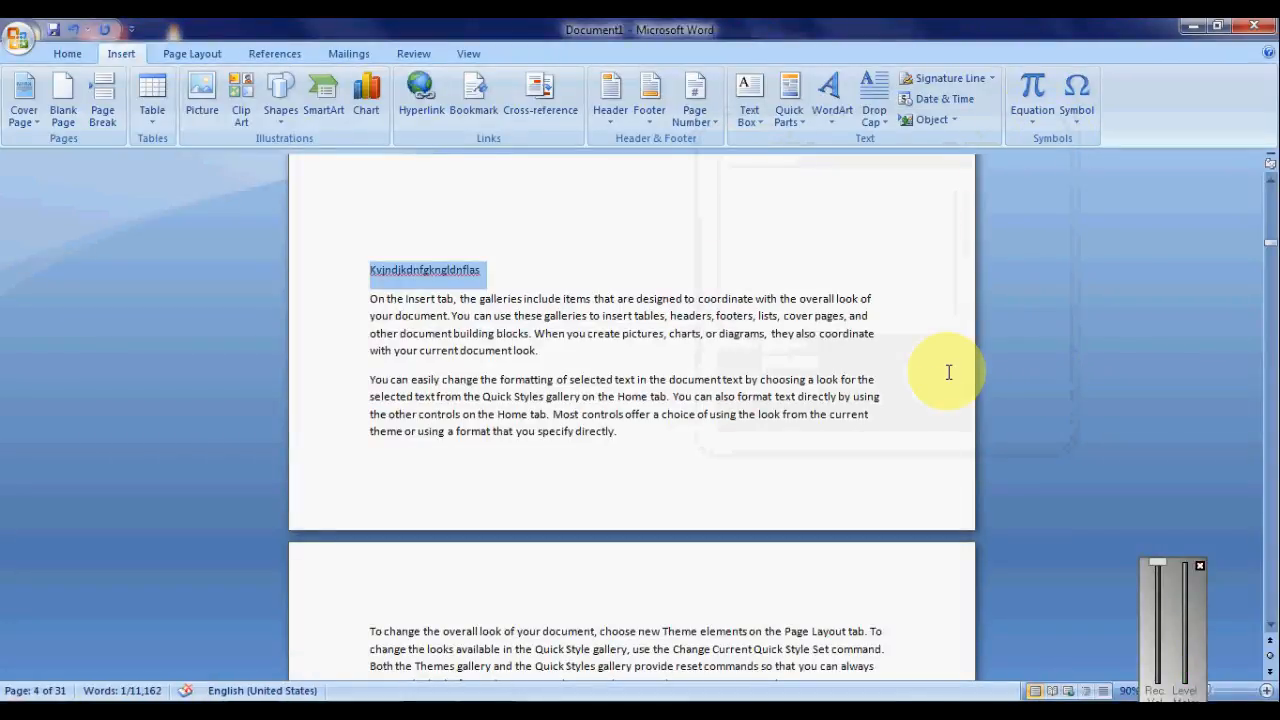